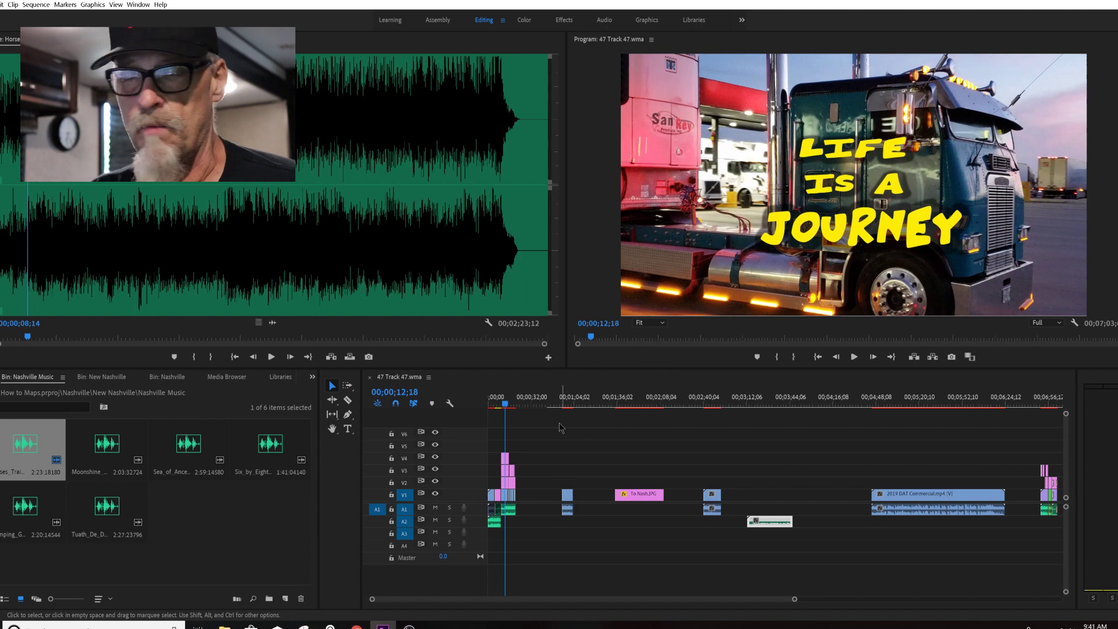
Step: Scrub and play through the sequence to review the road footage and gap between clips
{"action": "left_click", "coordinate": [506, 406]}
{"action": "left_click_drag", "start_coordinate": [506, 406], "coordinate": [720, 410]}
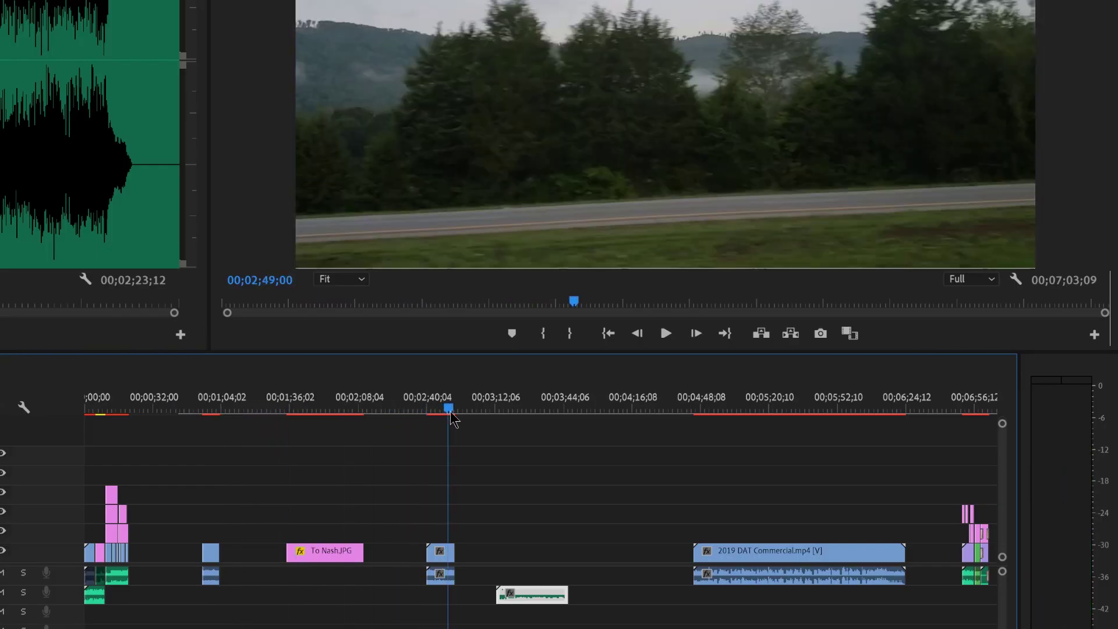
{"action": "left_click_drag", "start_coordinate": [451, 412], "coordinate": [208, 396]}
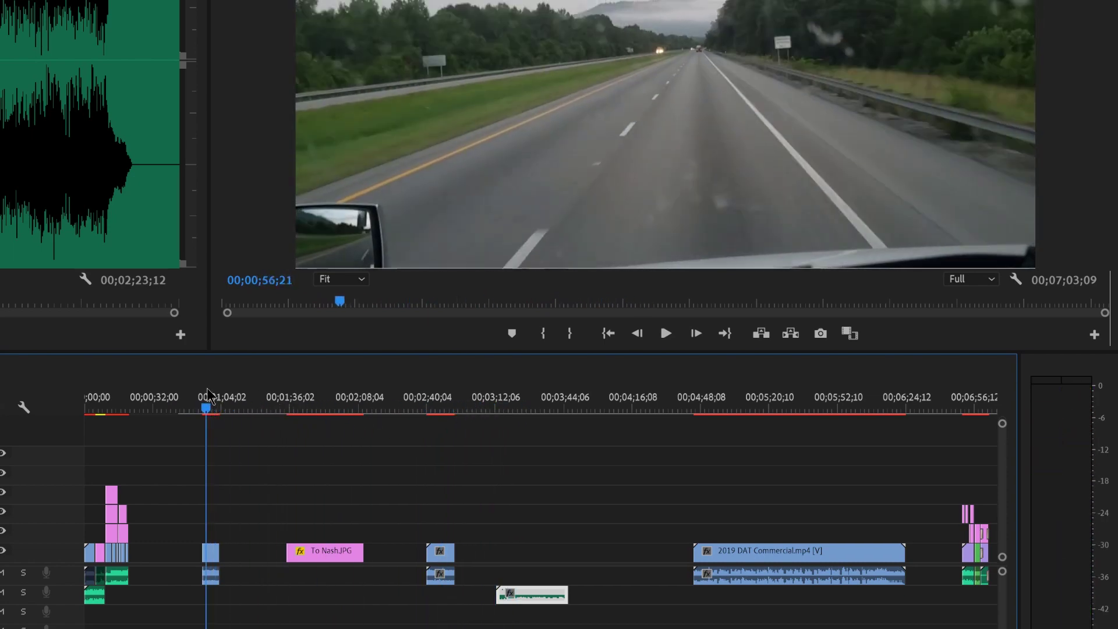
{"action": "key", "text": "space"}
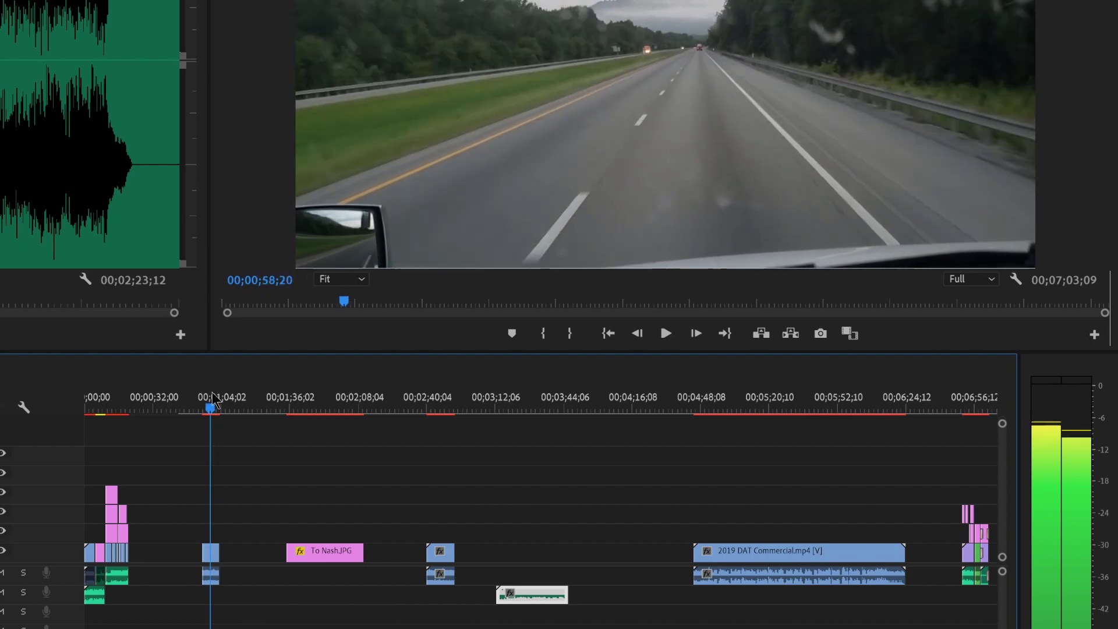
{"action": "left_click_drag", "start_coordinate": [211, 395], "coordinate": [330, 389]}
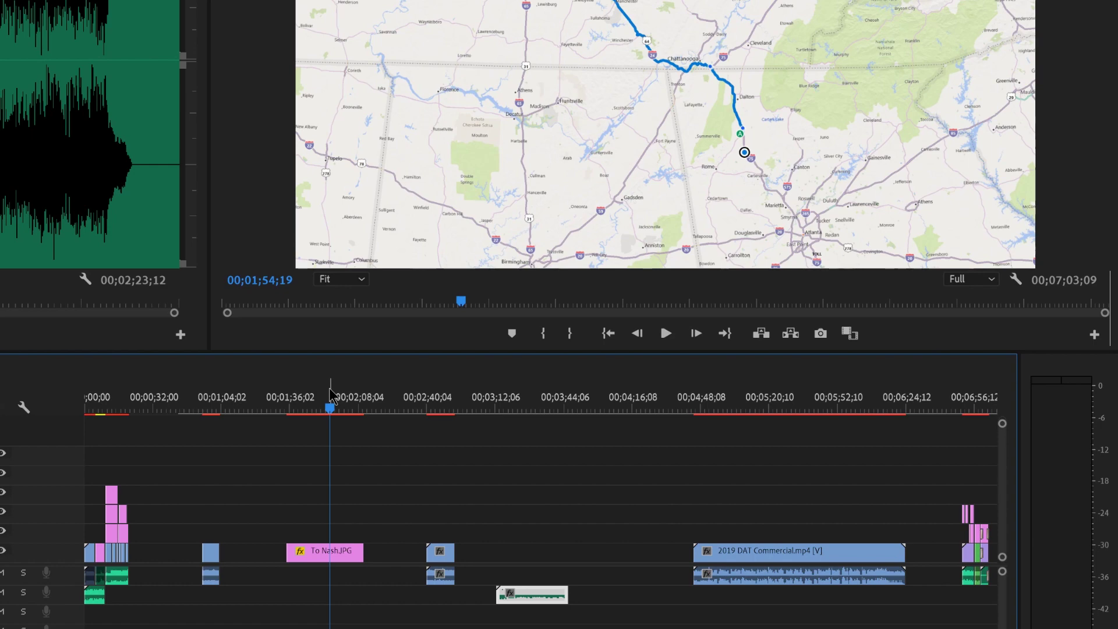
{"action": "left_click_drag", "start_coordinate": [330, 389], "coordinate": [503, 420]}
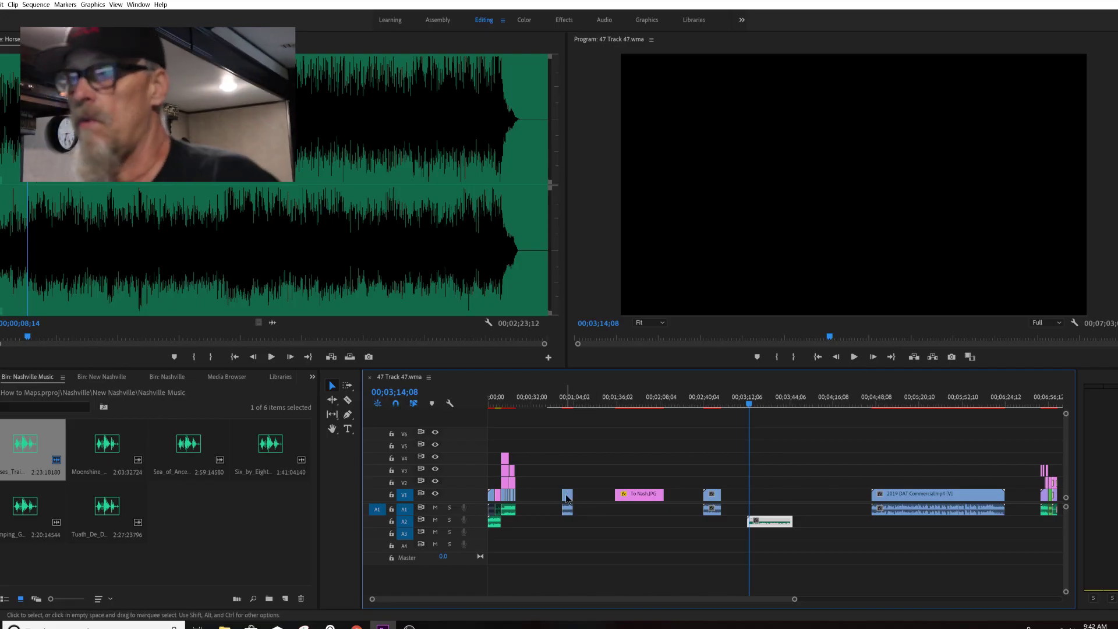
Step: Unlink the video and audio of the two short road clips on V1
{"action": "left_click", "coordinate": [211, 555]}
{"action": "right_click", "coordinate": [210, 555]}
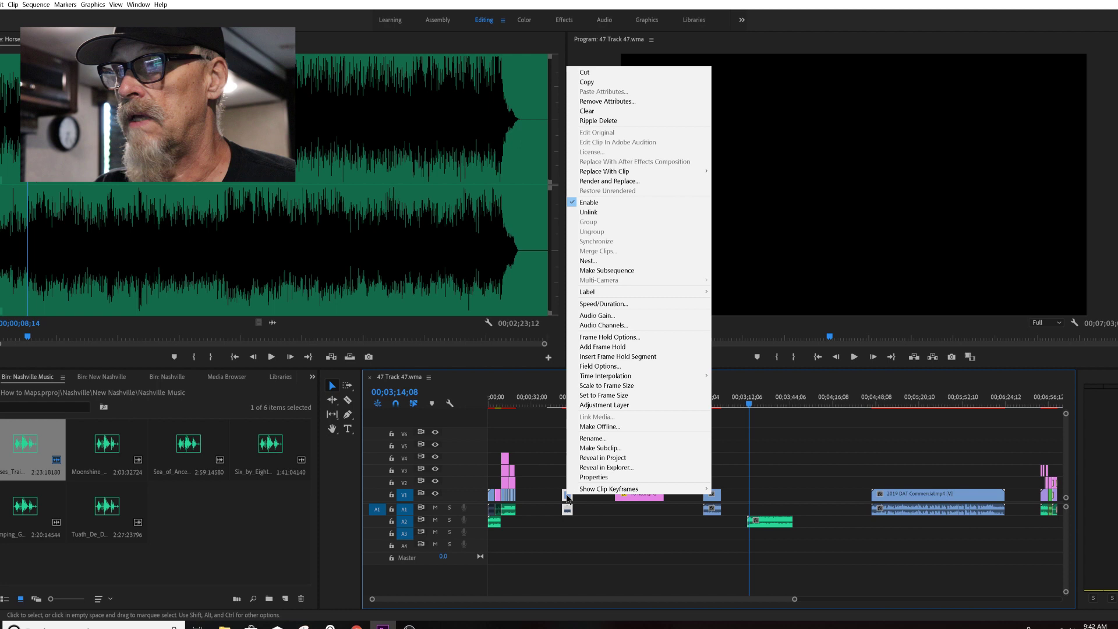
{"action": "left_click", "coordinate": [555, 465]}
{"action": "left_click_drag", "start_coordinate": [554, 464], "coordinate": [721, 517]}
{"action": "right_click", "coordinate": [715, 497]}
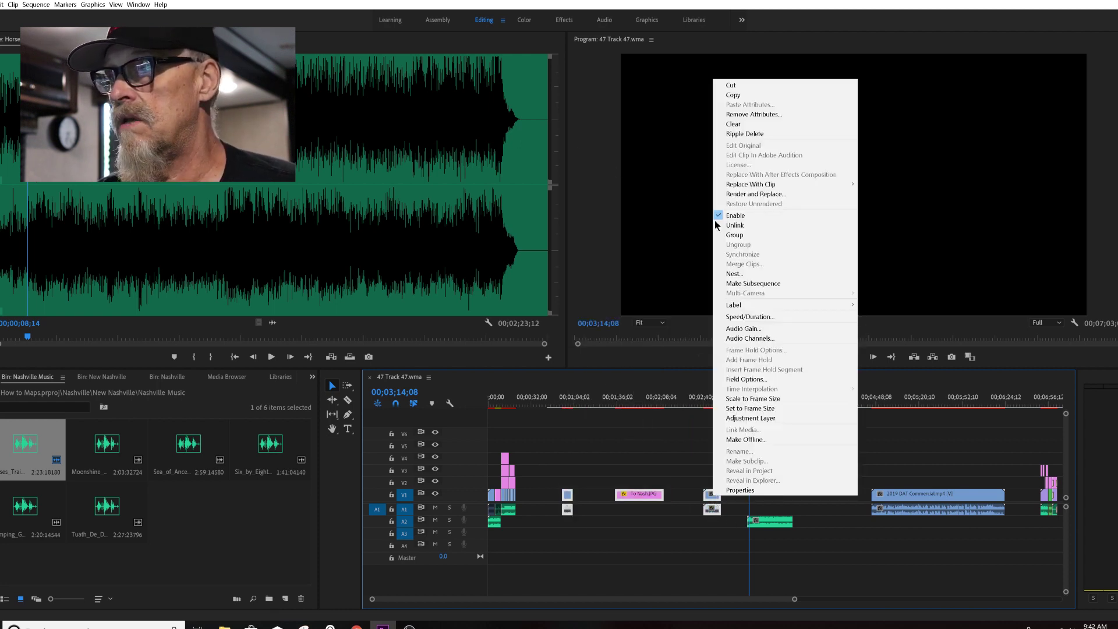
{"action": "left_click", "coordinate": [736, 227]}
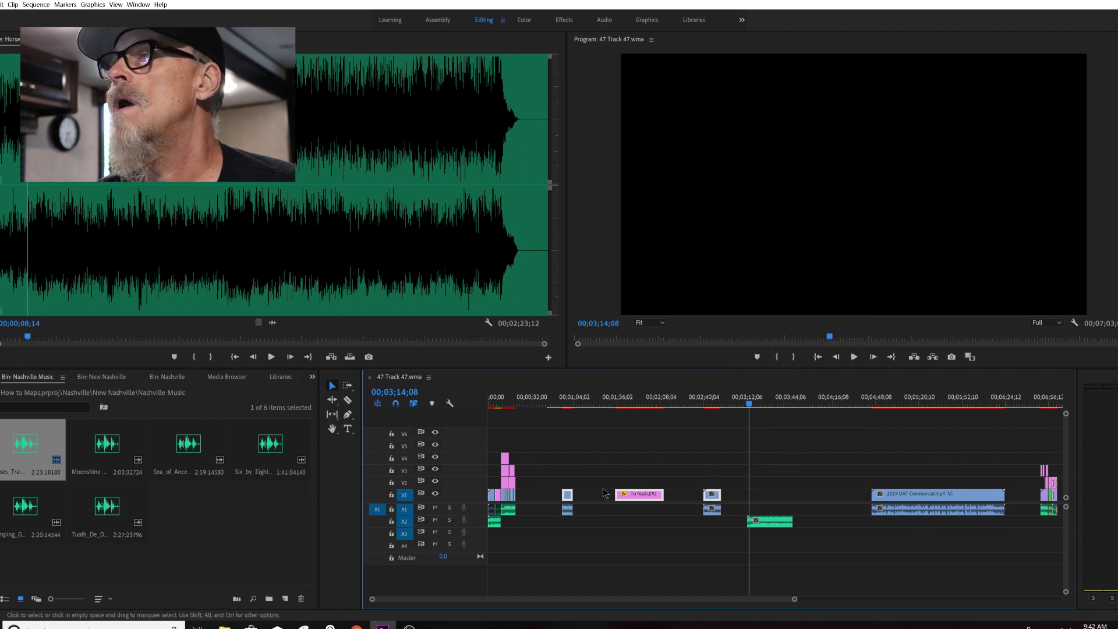
Step: Delete both short audio clips from A1, leaving their video
{"action": "left_click", "coordinate": [568, 511]}
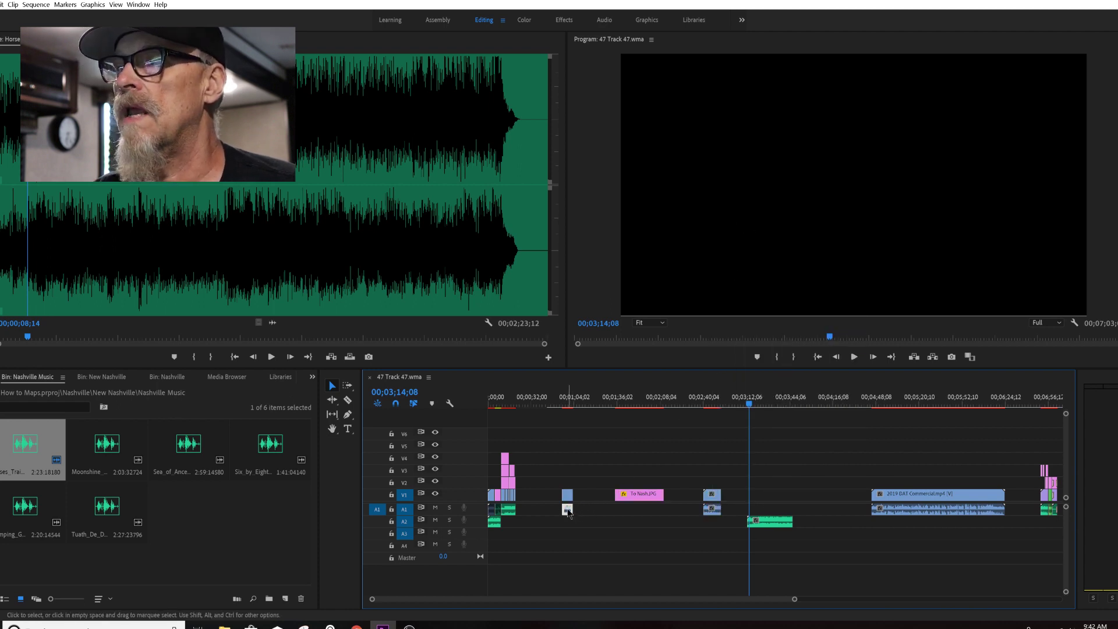
{"action": "key", "text": "Delete"}
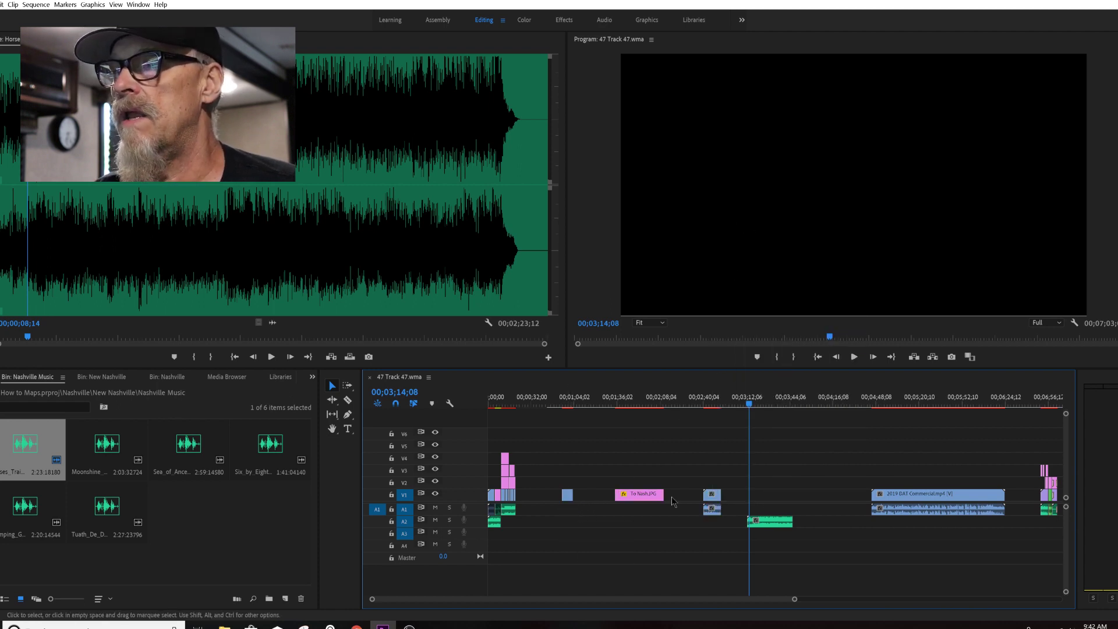
{"action": "left_click", "coordinate": [712, 511]}
{"action": "key", "text": "Delete"}
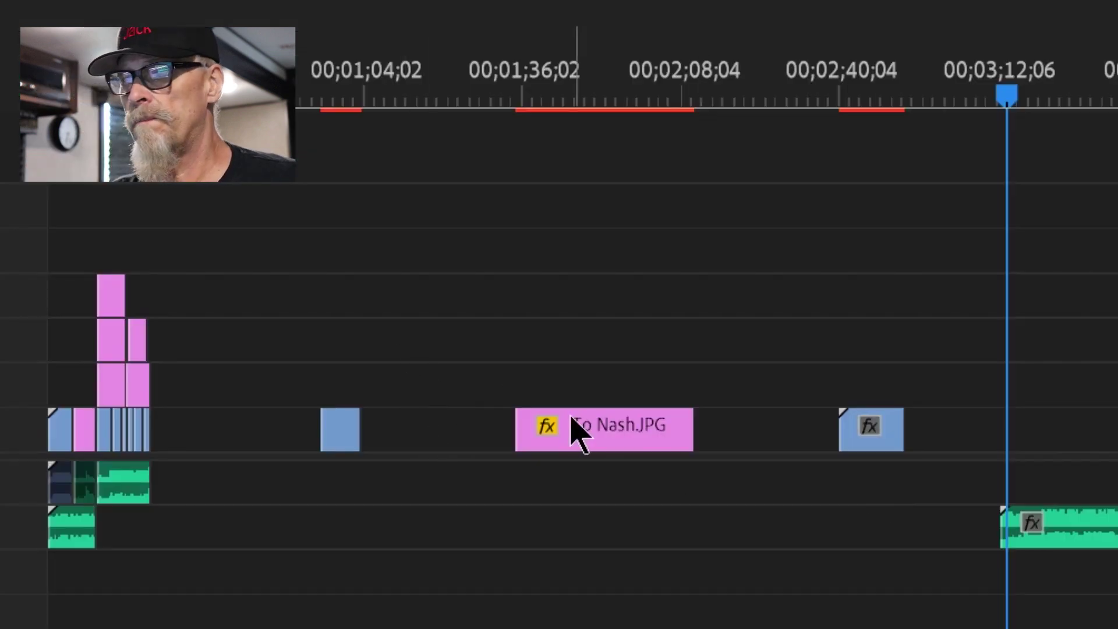
Step: Move To Nash.JPG about 23 seconds earlier on V1 and trim its start to the playhead
{"action": "left_click_drag", "start_coordinate": [582, 429], "coordinate": [428, 427]}
{"action": "left_click_drag", "start_coordinate": [360, 87], "coordinate": [356, 70]}
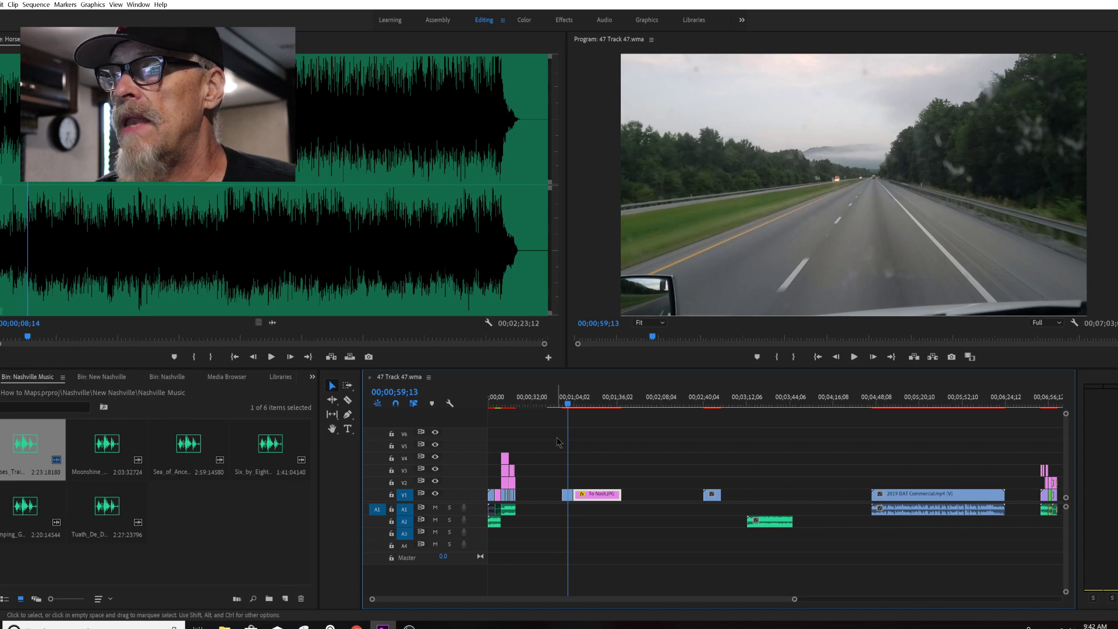
{"action": "left_click_drag", "start_coordinate": [562, 495], "coordinate": [568, 495]}
Step: Preview the edited section in the Program monitor and zoom the timeline
{"action": "left_click", "coordinate": [855, 357]}
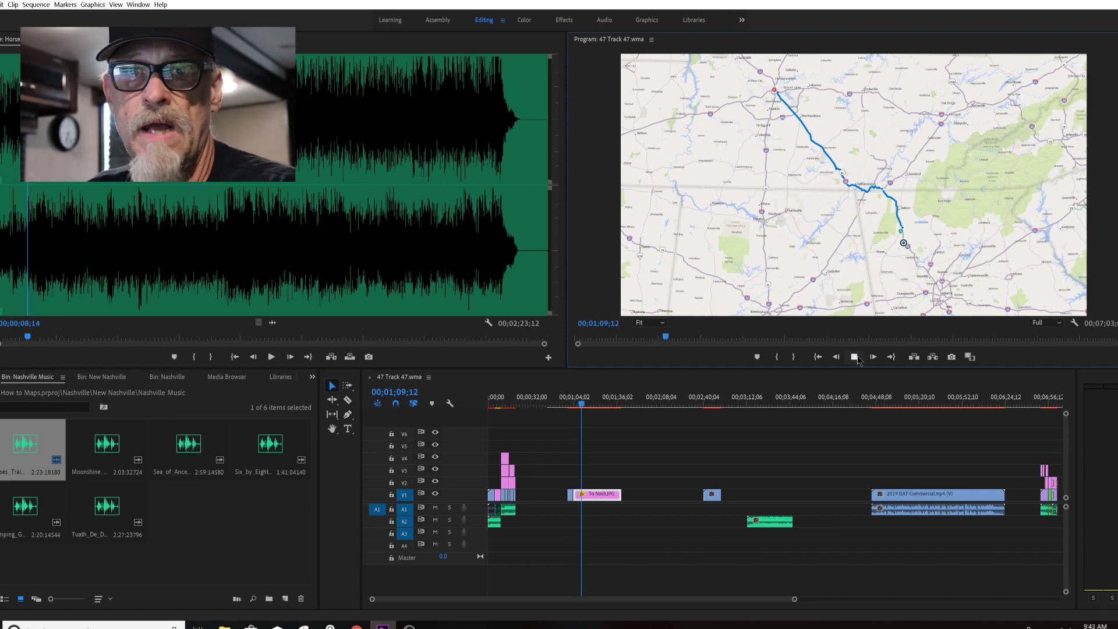
{"action": "left_click", "coordinate": [856, 358]}
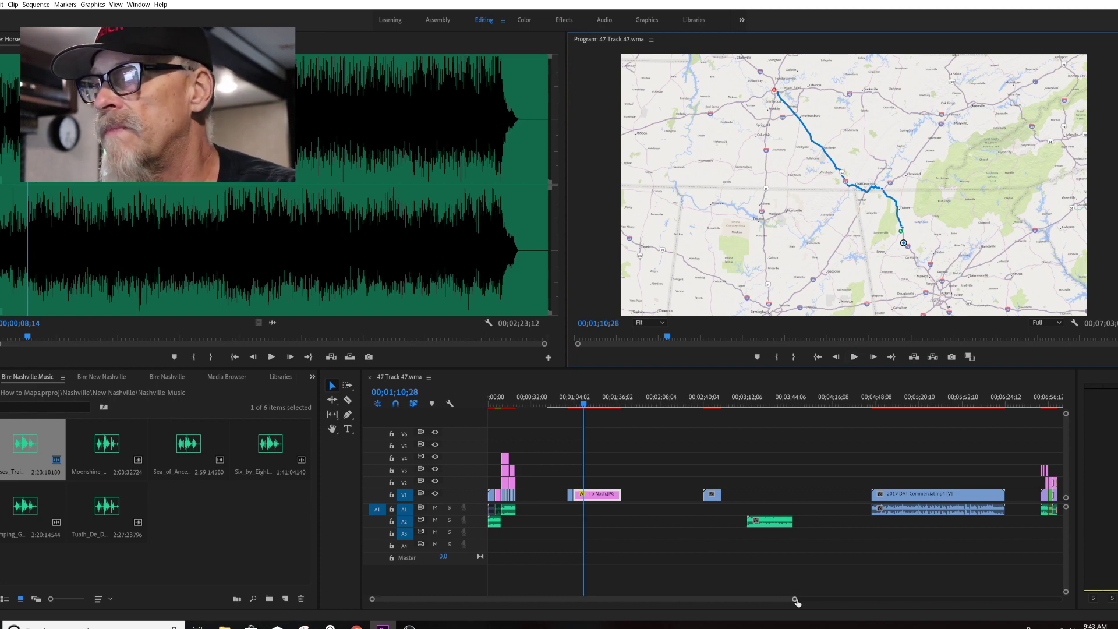
{"action": "left_click_drag", "start_coordinate": [795, 600], "coordinate": [666, 623]}
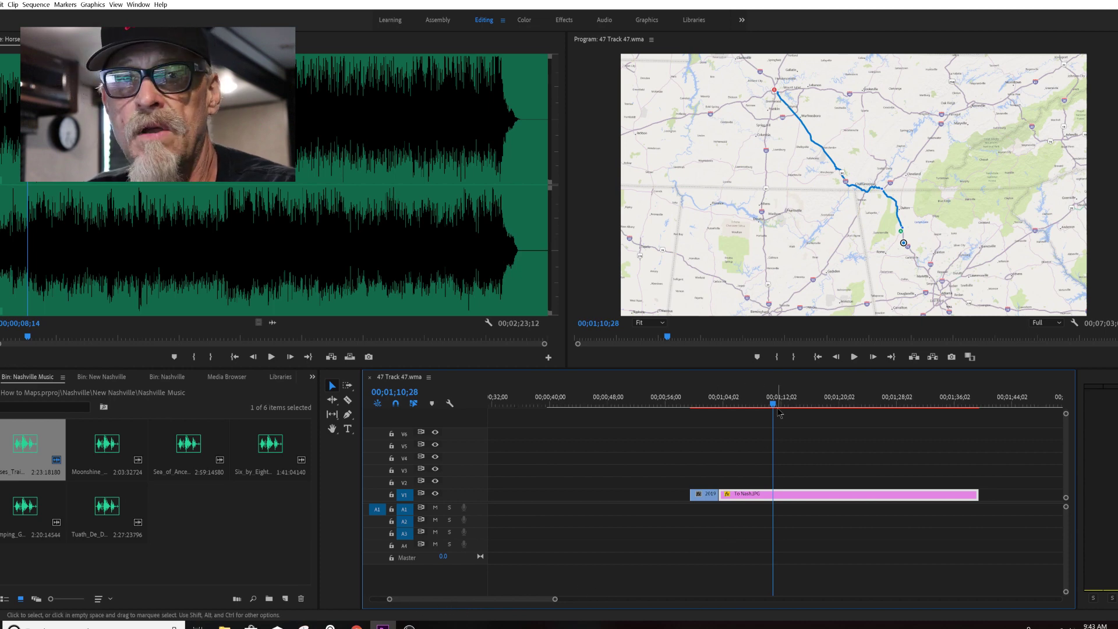
Step: Load To Nash.JPG at its first frame and show its Effect Controls with Shift+5
{"action": "left_click_drag", "start_coordinate": [773, 404], "coordinate": [728, 406]}
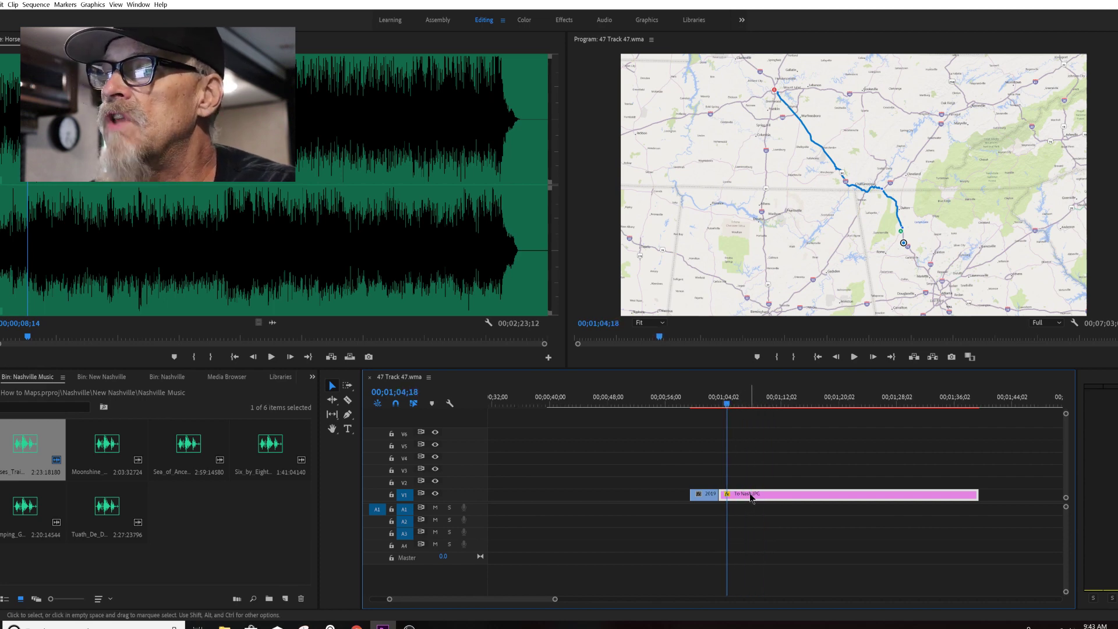
{"action": "double_click", "coordinate": [751, 495]}
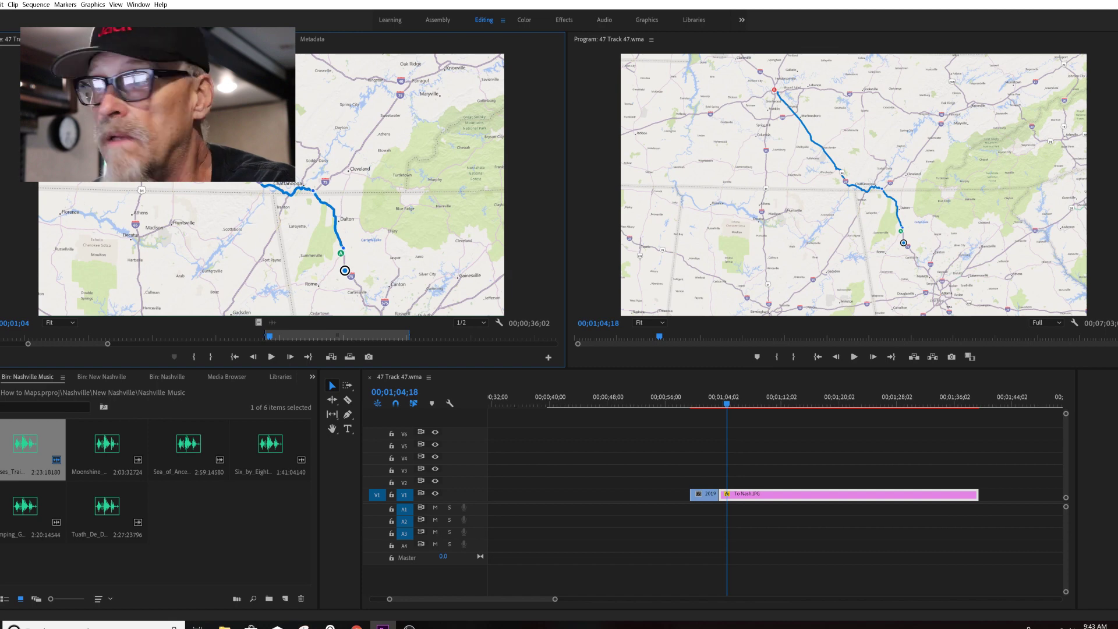
{"action": "key", "text": "shift+5"}
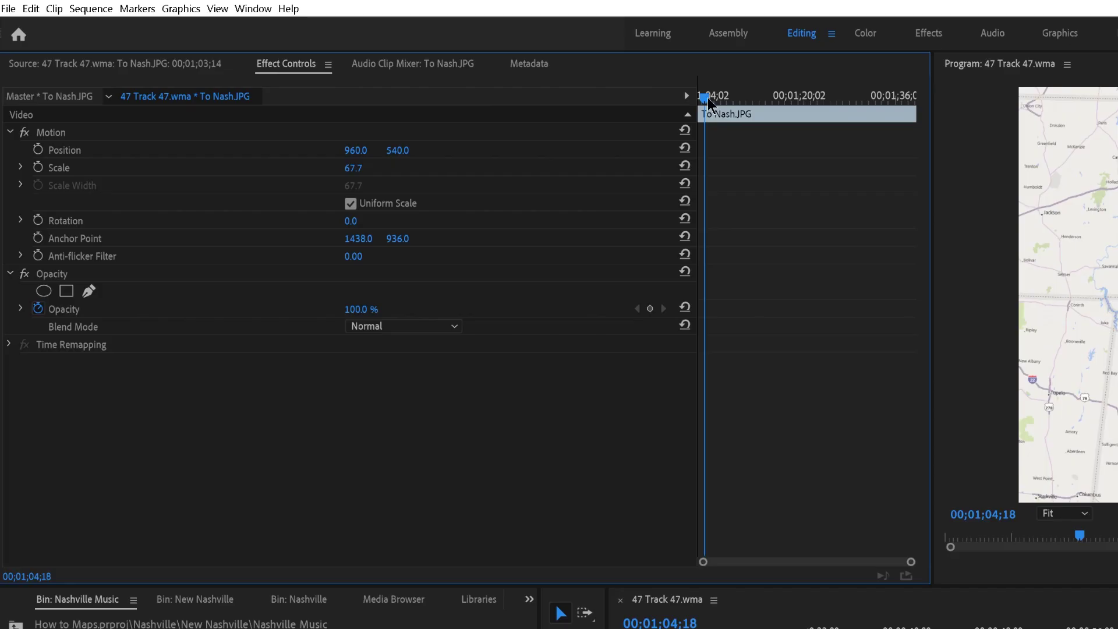
Step: Keyframe Position (960, 540) and Scale 67.7 at the map's first frame, then go to 00;01;09;05
{"action": "left_click_drag", "start_coordinate": [425, 61], "coordinate": [468, 64]}
{"action": "left_click_drag", "start_coordinate": [774, 102], "coordinate": [706, 104]}
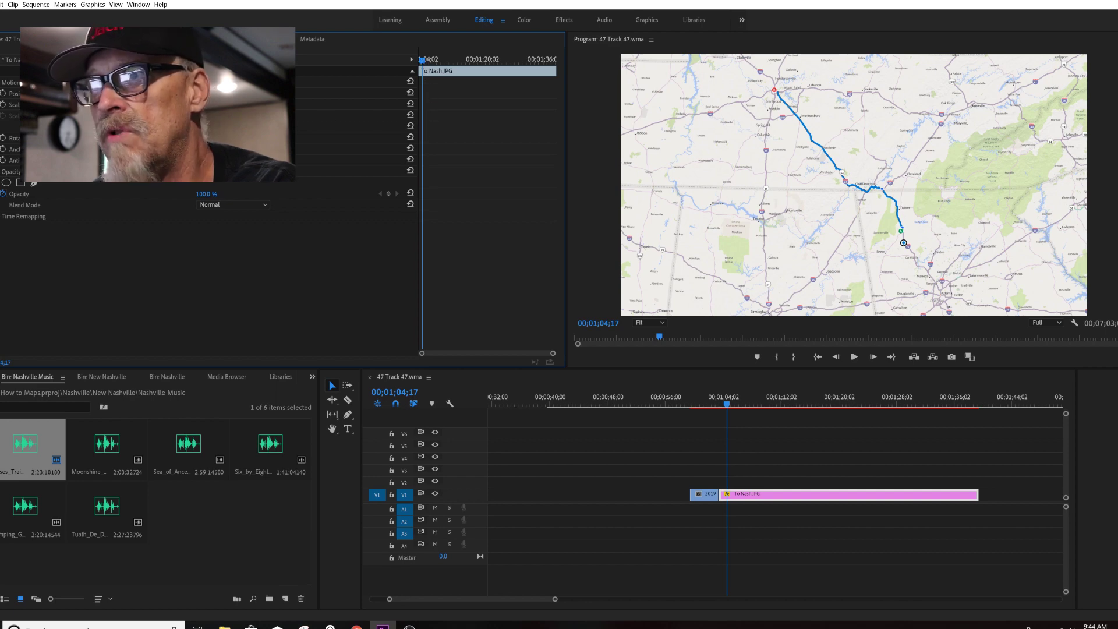
{"action": "left_click", "coordinate": [3, 105]}
{"action": "left_click", "coordinate": [3, 93]}
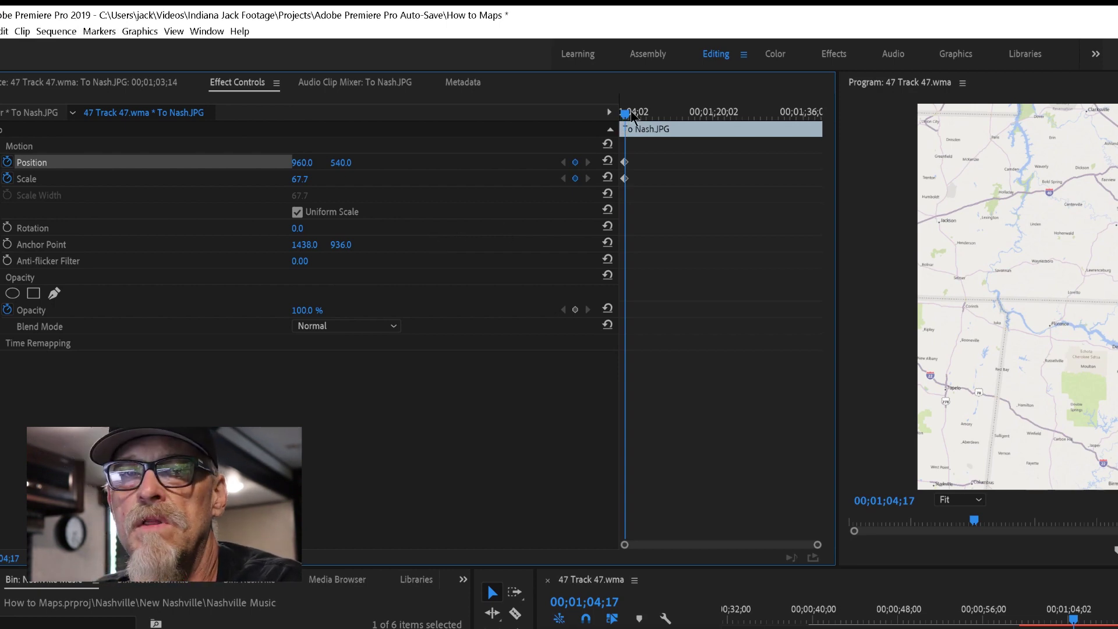
{"action": "left_click_drag", "start_coordinate": [629, 117], "coordinate": [647, 113]}
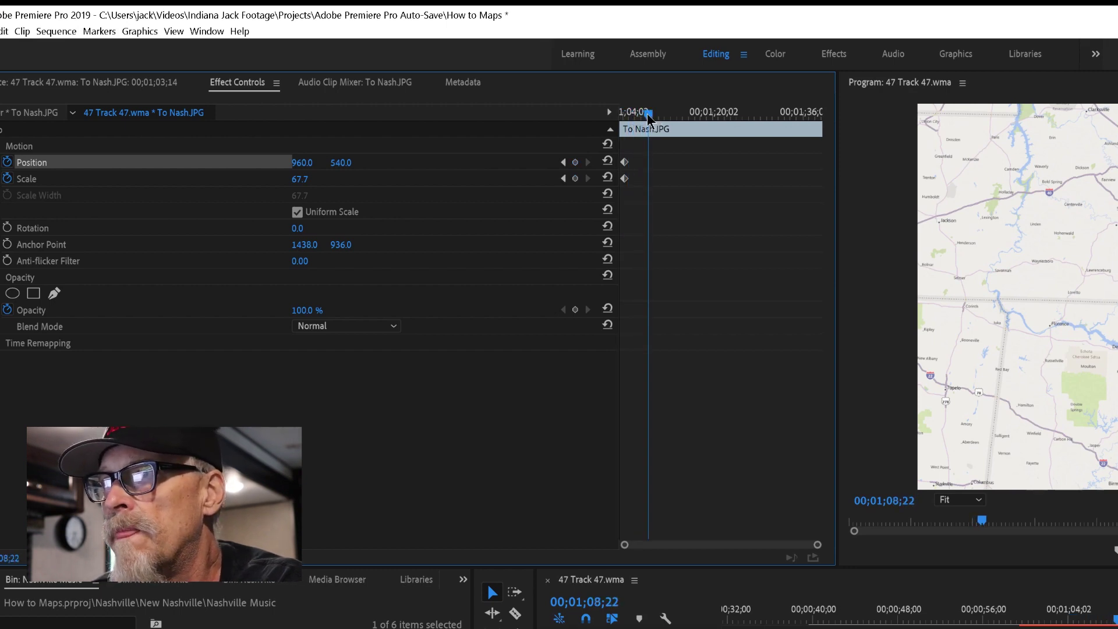
{"action": "left_click_drag", "start_coordinate": [650, 112], "coordinate": [652, 115]}
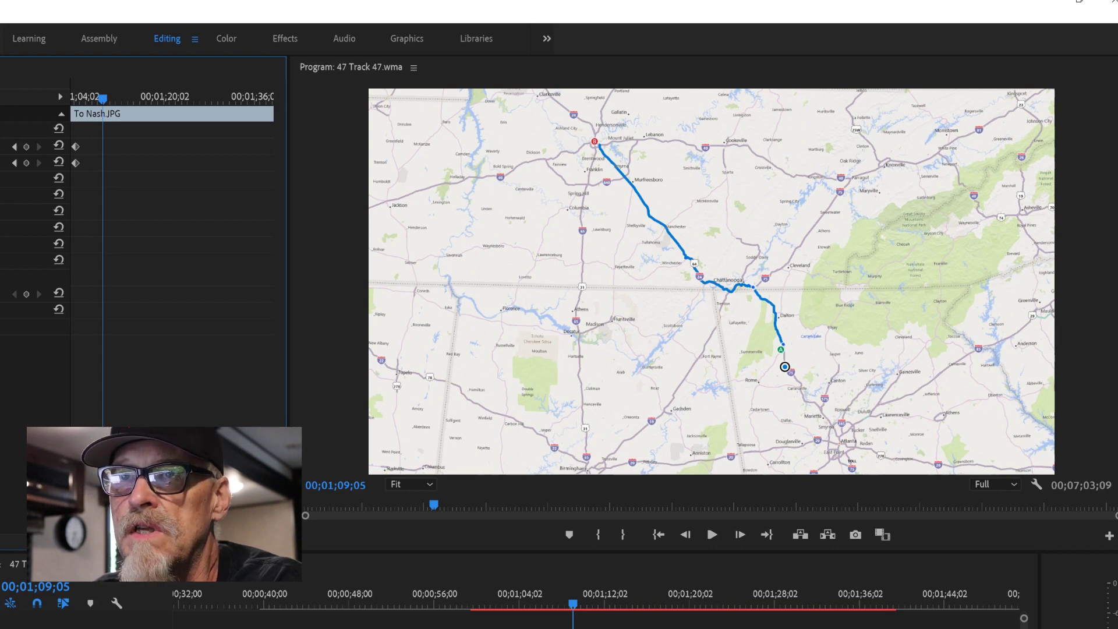
Step: At 00;01;09;05, zoom the map to Scale 210.7 and pan Position to (391, 23)
{"action": "left_click_drag", "start_coordinate": [3, 163], "coordinate": [24, 163]}
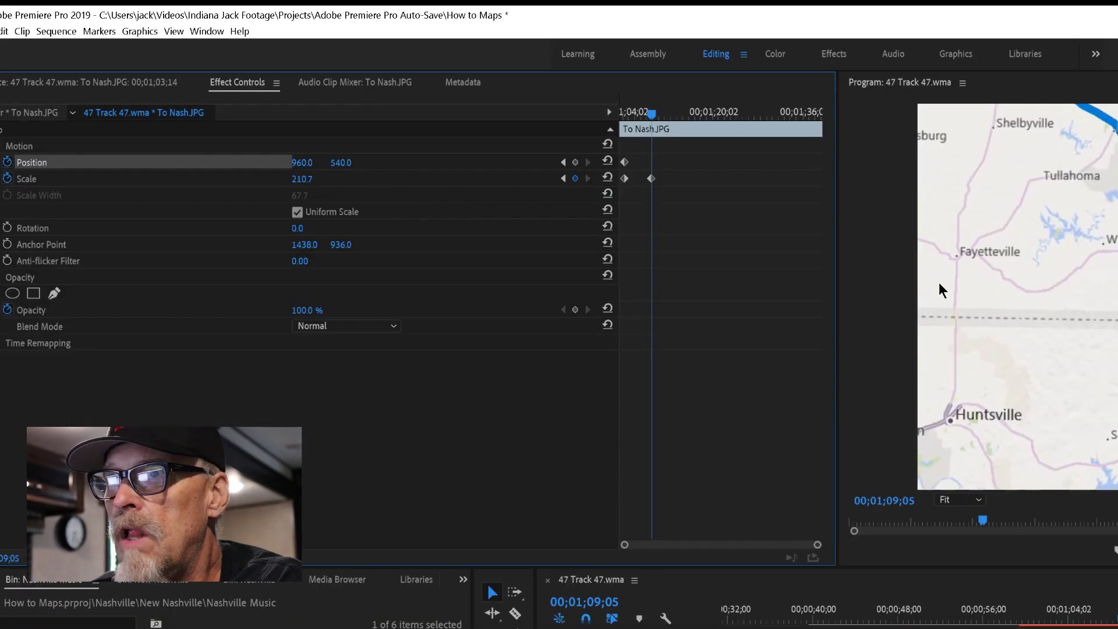
{"action": "left_click", "coordinate": [1001, 311]}
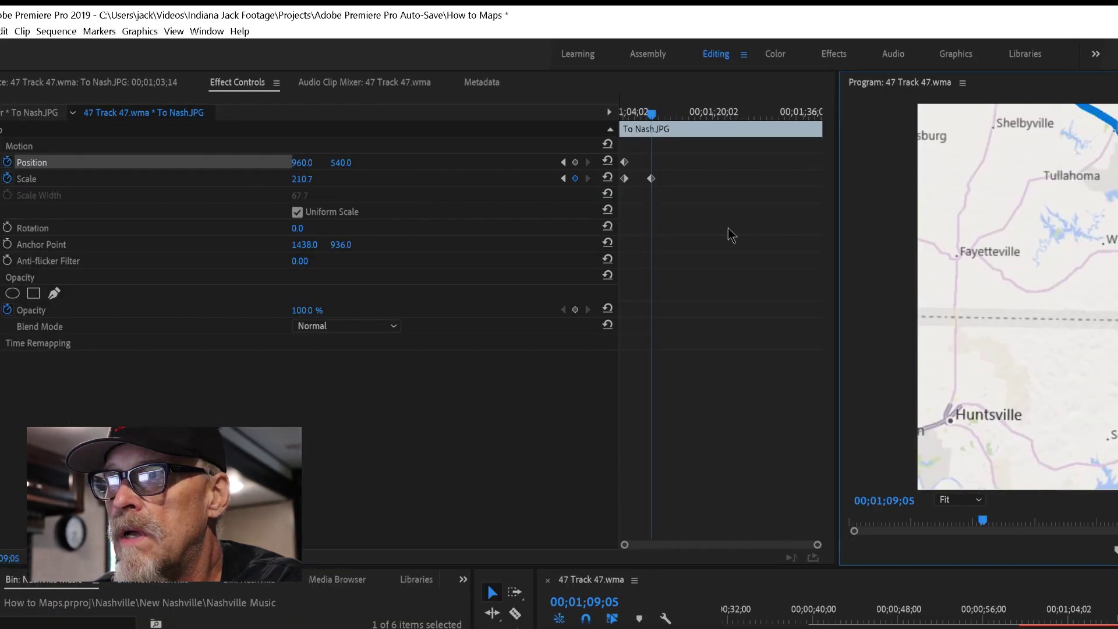
{"action": "left_click_drag", "start_coordinate": [303, 167], "coordinate": [245, 178]}
{"action": "mouse_move", "coordinate": [337, 164]}
{"action": "left_mouse_down"}
{"action": "mouse_move", "coordinate": [320, 175]}
{"action": "mouse_move", "coordinate": [317, 161]}
{"action": "left_mouse_up"}
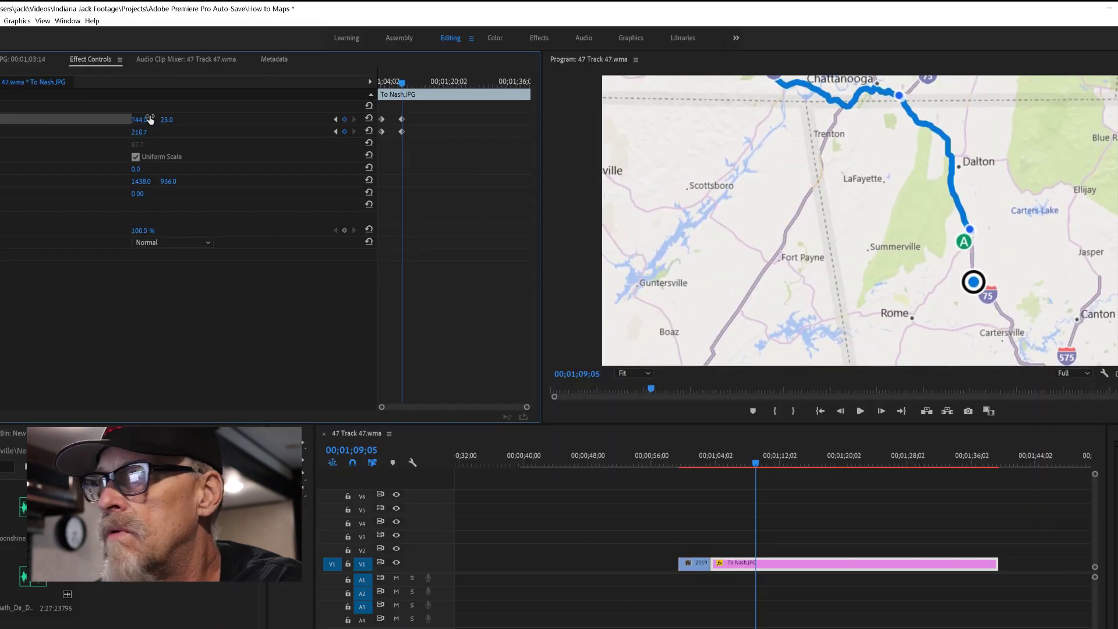
{"action": "left_click_drag", "start_coordinate": [138, 124], "coordinate": [0, 141]}
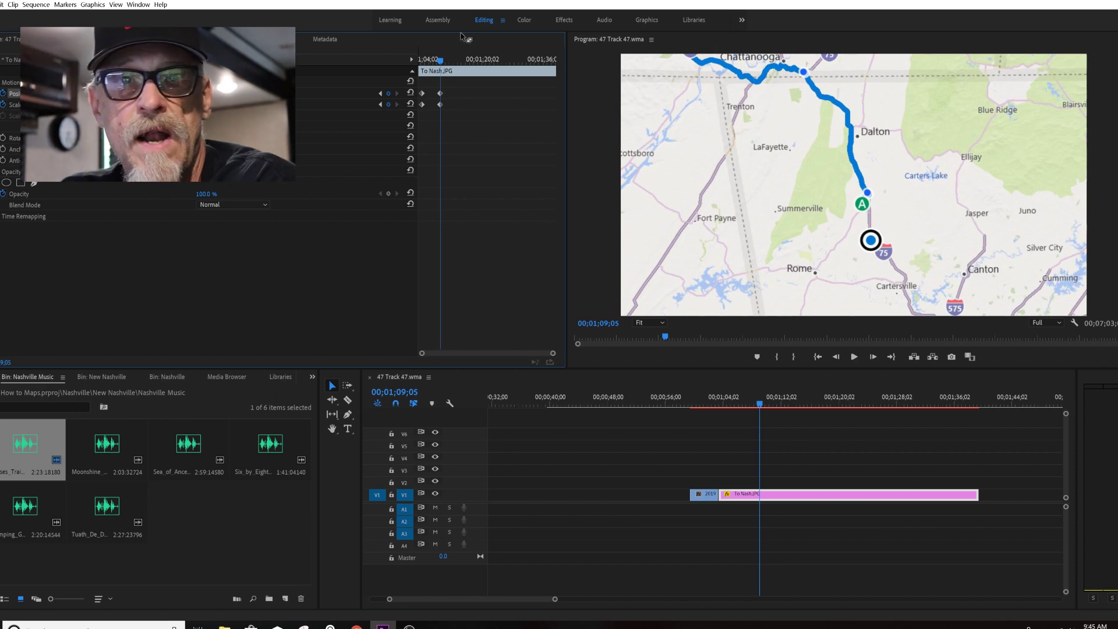
Step: Play the cut from 1;02;10 road footage into the map, then move to 00;01;32;22
{"action": "left_click_drag", "start_coordinate": [720, 398], "coordinate": [711, 401]}
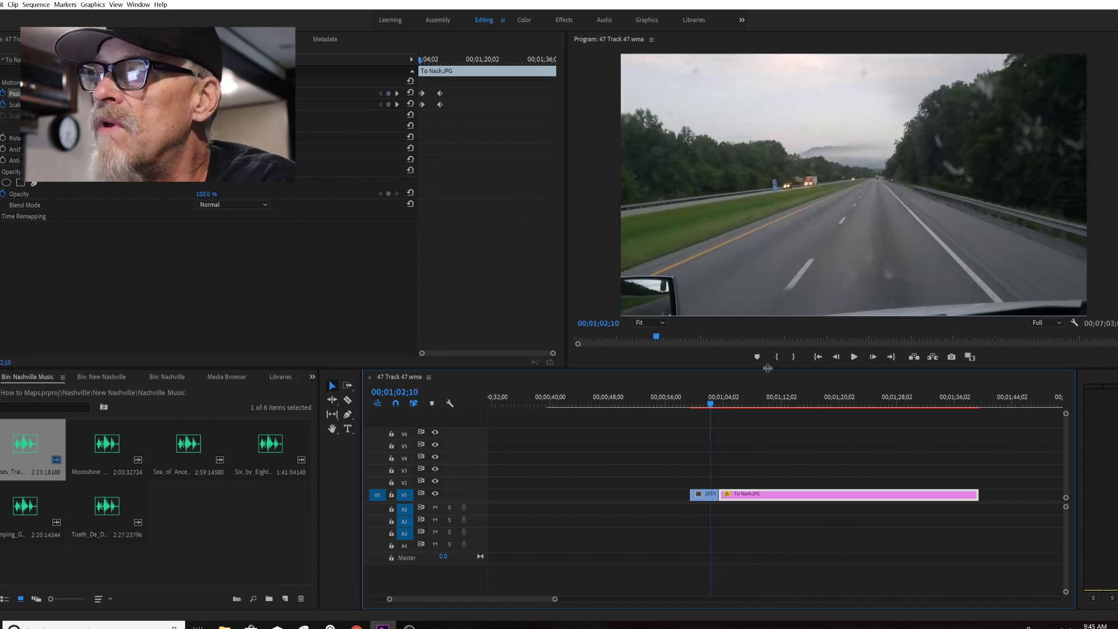
{"action": "left_click", "coordinate": [854, 357]}
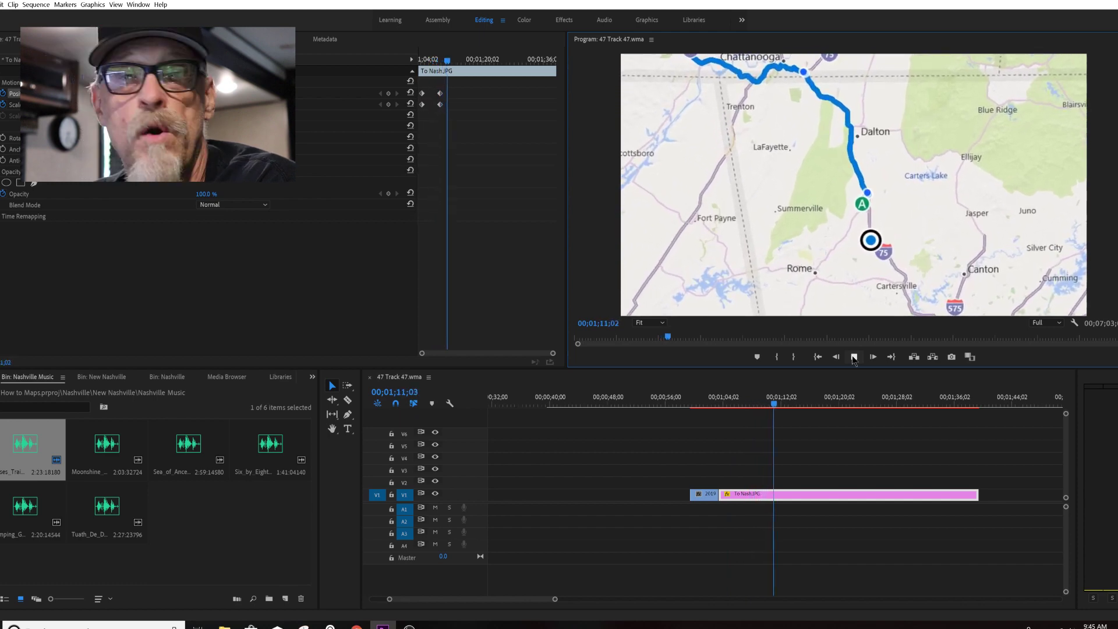
{"action": "left_click", "coordinate": [854, 357]}
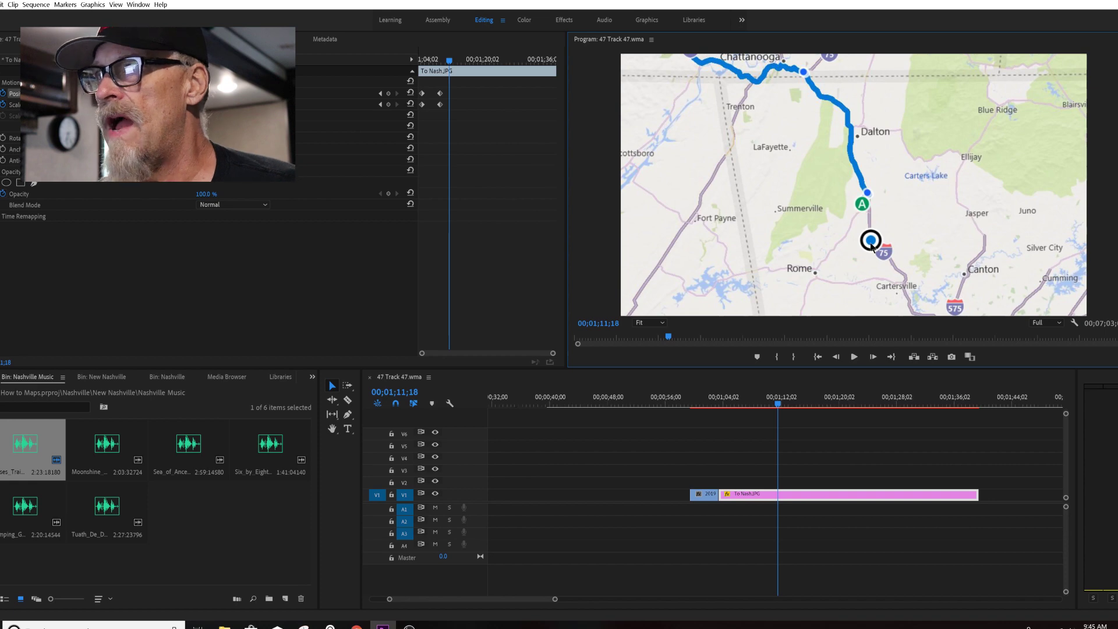
{"action": "left_click", "coordinate": [452, 61]}
{"action": "left_click_drag", "start_coordinate": [453, 60], "coordinate": [531, 64]}
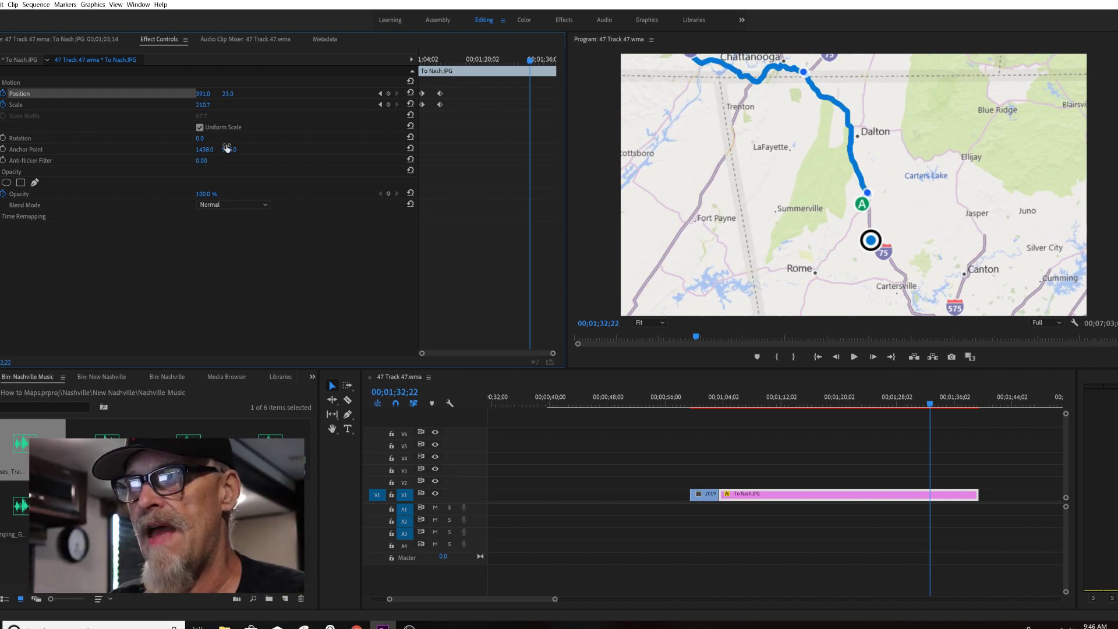
Step: At 00;01;32;22, pan the map up the blue route to frame marker B near Gallatin, then preview
{"action": "left_click_drag", "start_coordinate": [201, 96], "coordinate": [351, 117]}
{"action": "left_click_drag", "start_coordinate": [228, 97], "coordinate": [491, 103]}
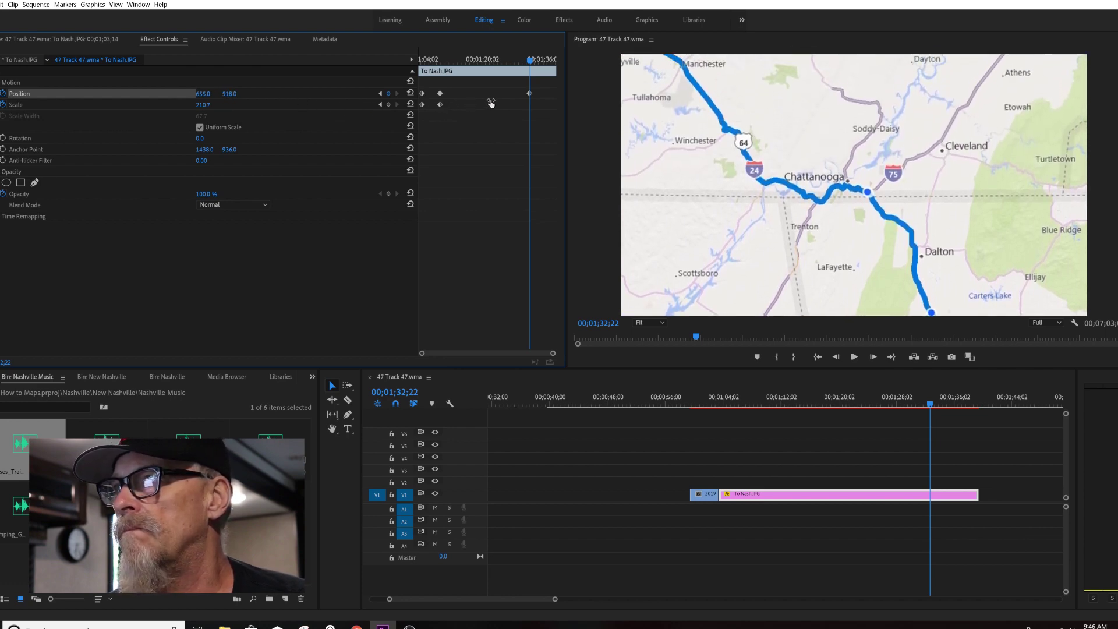
{"action": "left_click_drag", "start_coordinate": [203, 96], "coordinate": [374, 104]}
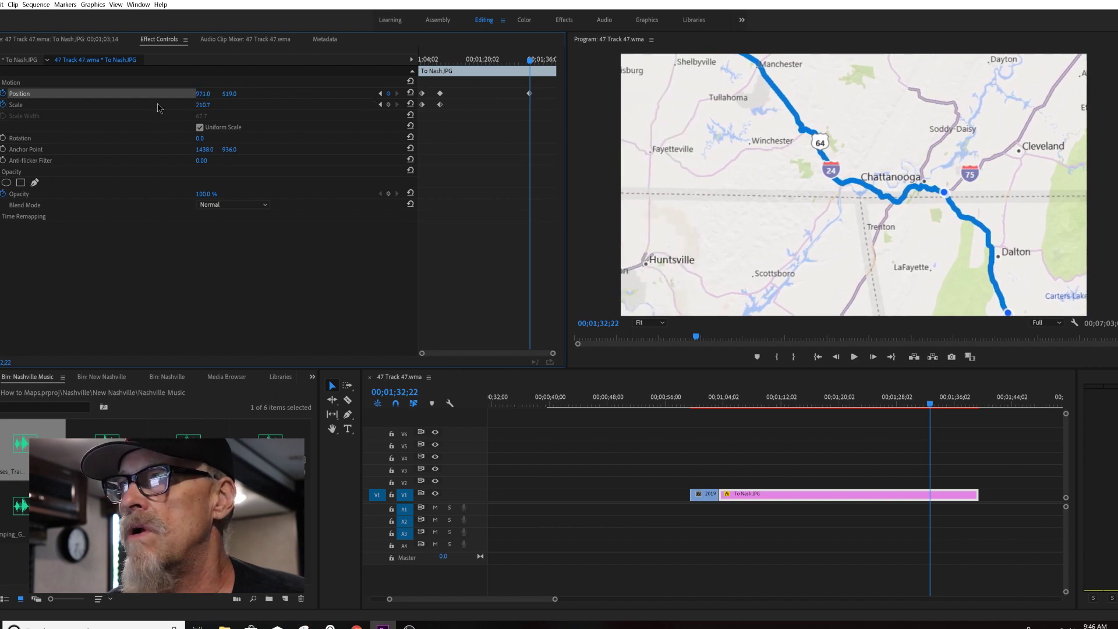
{"action": "left_click_drag", "start_coordinate": [232, 99], "coordinate": [385, 109]}
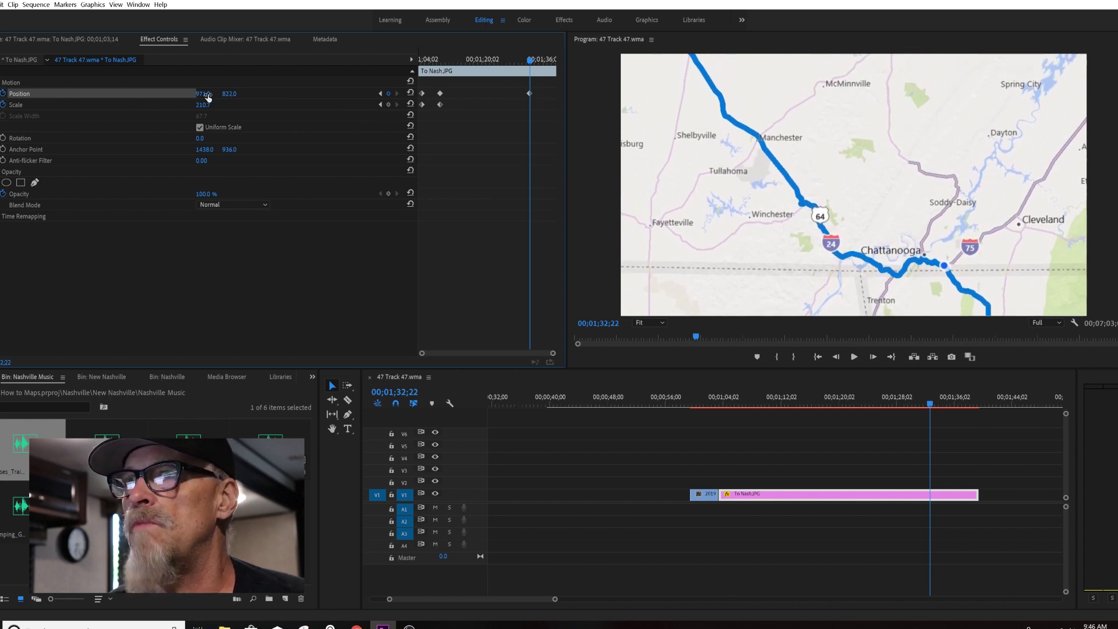
{"action": "mouse_move", "coordinate": [208, 98]}
{"action": "left_mouse_down"}
{"action": "mouse_move", "coordinate": [297, 99]}
{"action": "mouse_move", "coordinate": [198, 105]}
{"action": "left_mouse_up"}
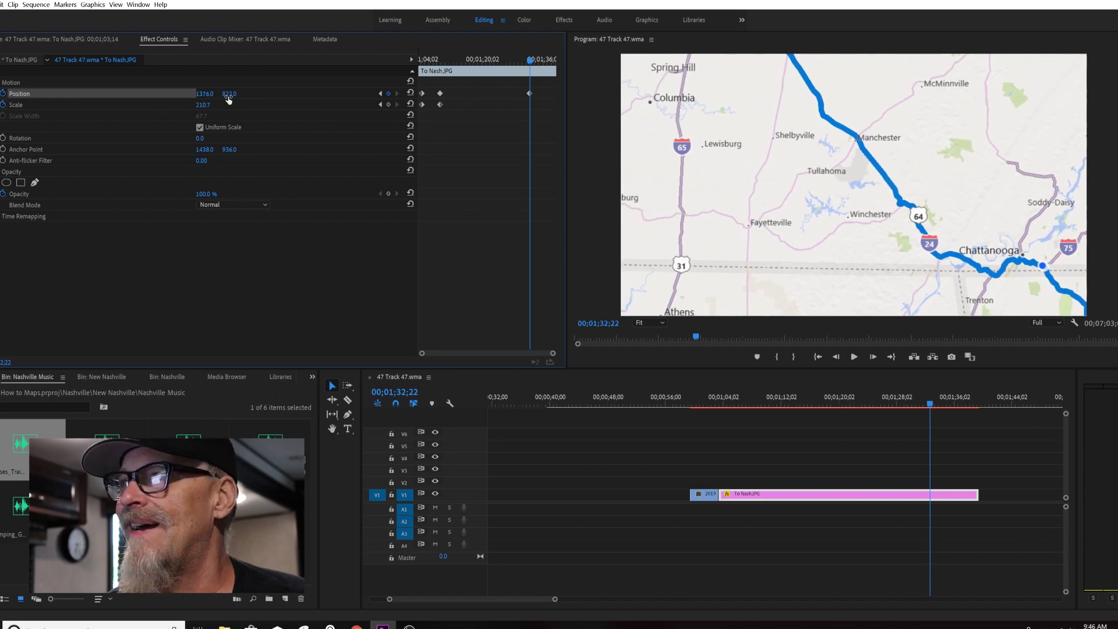
{"action": "mouse_move", "coordinate": [229, 100]}
{"action": "left_mouse_down"}
{"action": "mouse_move", "coordinate": [508, 116]}
{"action": "mouse_move", "coordinate": [502, 103]}
{"action": "left_mouse_up"}
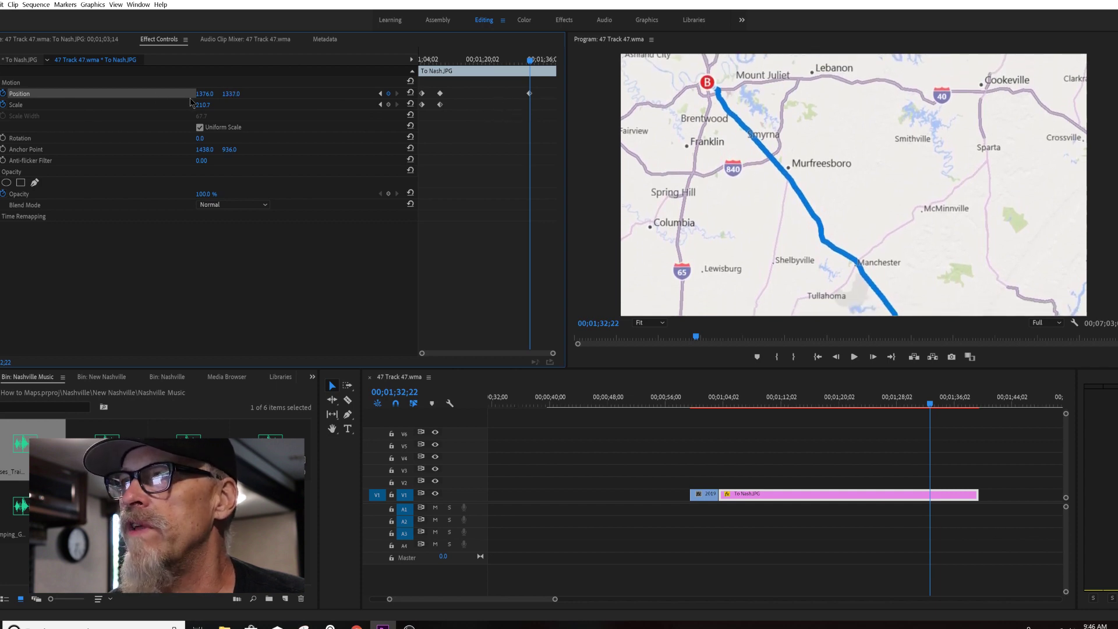
{"action": "left_click_drag", "start_coordinate": [205, 97], "coordinate": [319, 110]}
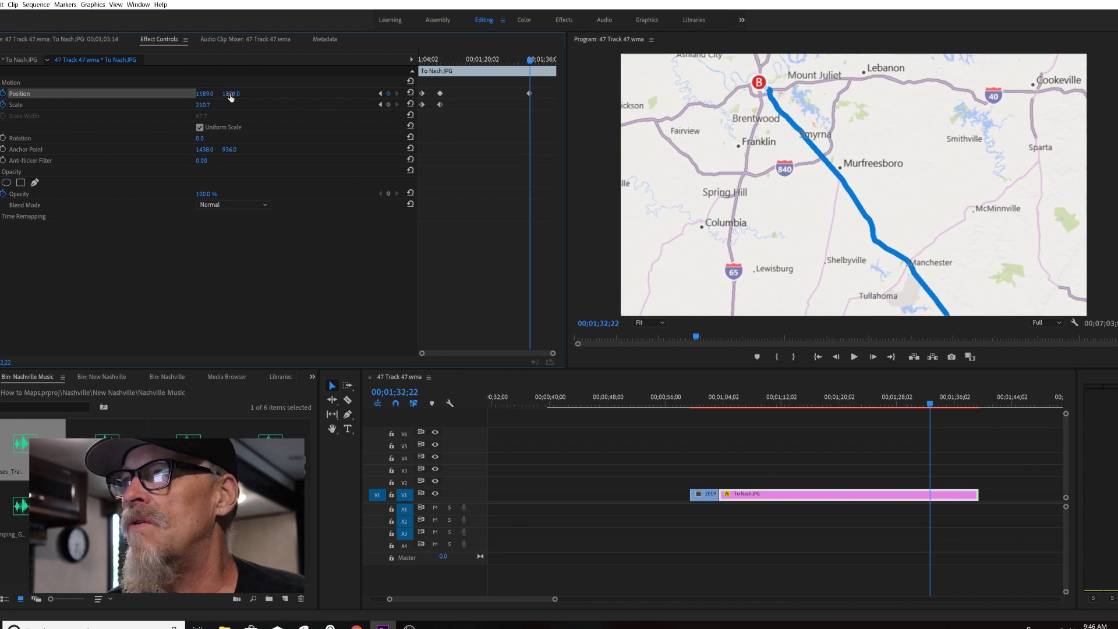
{"action": "left_click_drag", "start_coordinate": [230, 97], "coordinate": [319, 105]}
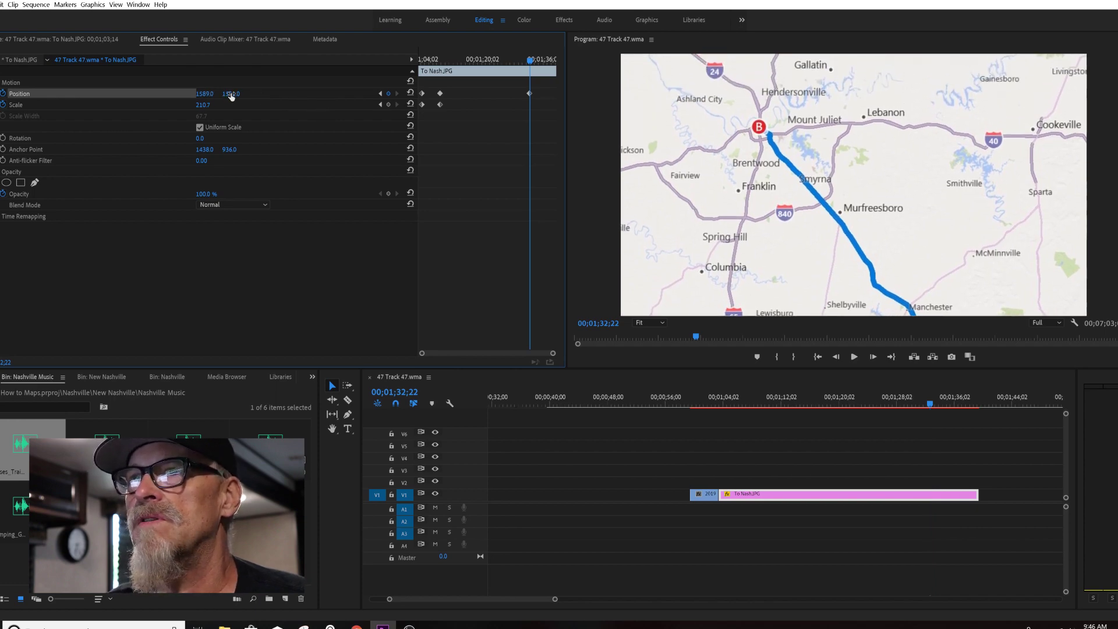
{"action": "left_click_drag", "start_coordinate": [204, 94], "coordinate": [314, 96]}
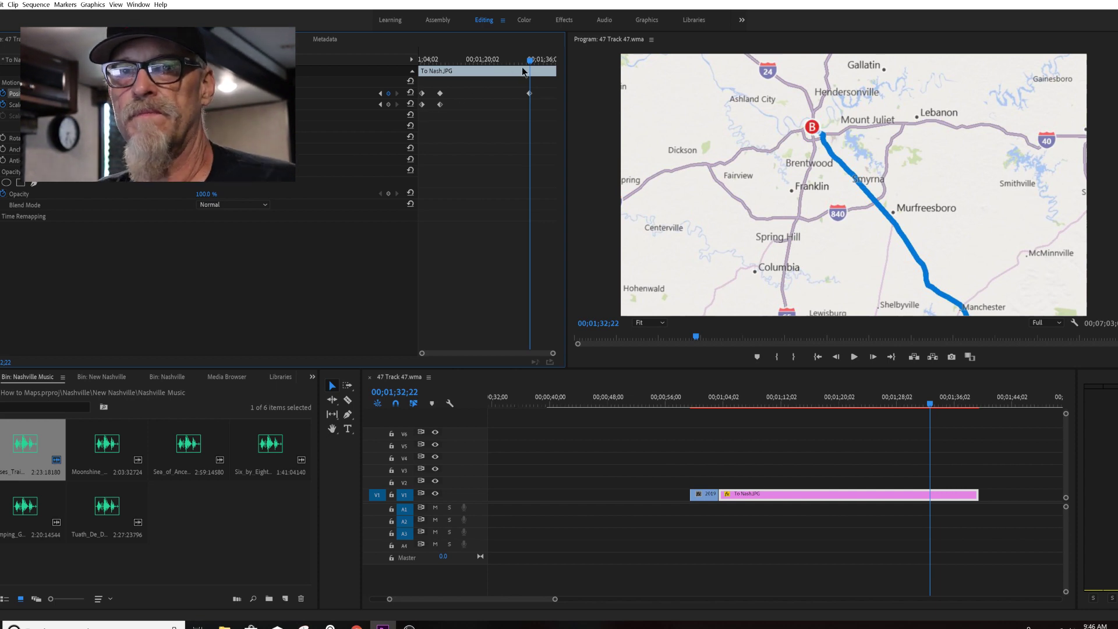
{"action": "mouse_move", "coordinate": [532, 63]}
{"action": "left_mouse_down"}
{"action": "mouse_move", "coordinate": [448, 65]}
{"action": "mouse_move", "coordinate": [545, 70]}
{"action": "left_mouse_up"}
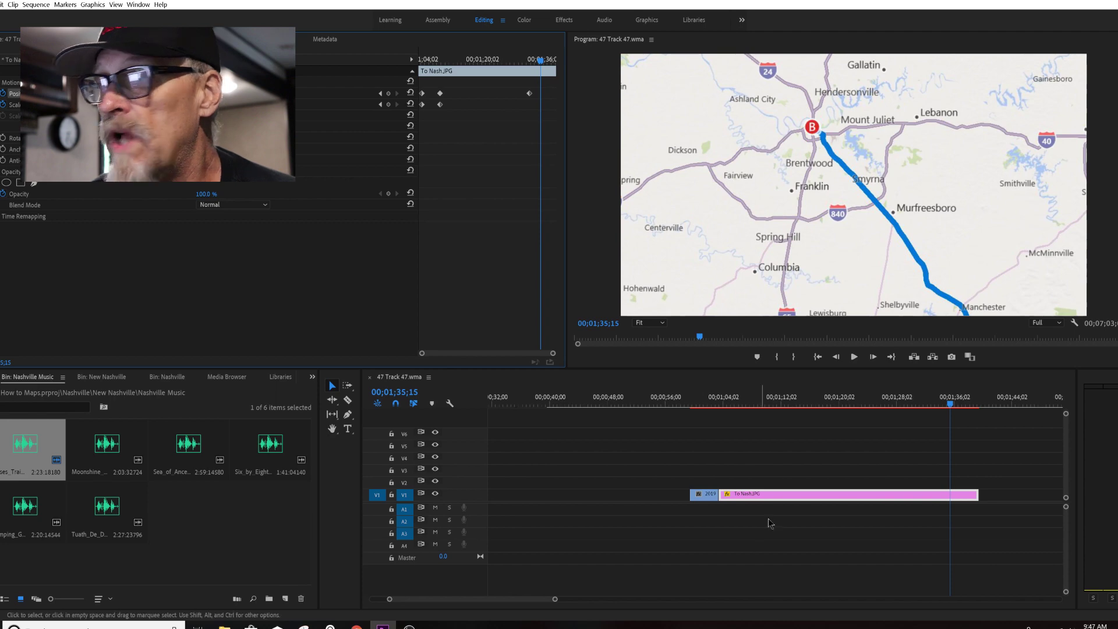
{"action": "left_click_drag", "start_coordinate": [735, 402], "coordinate": [711, 402]}
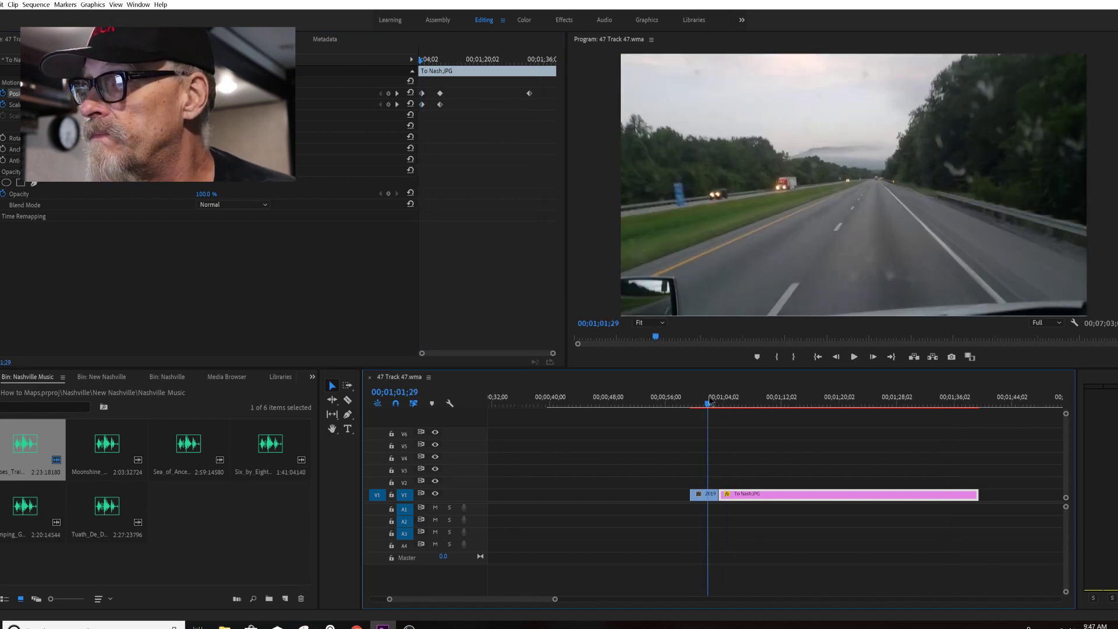
{"action": "left_click", "coordinate": [855, 357]}
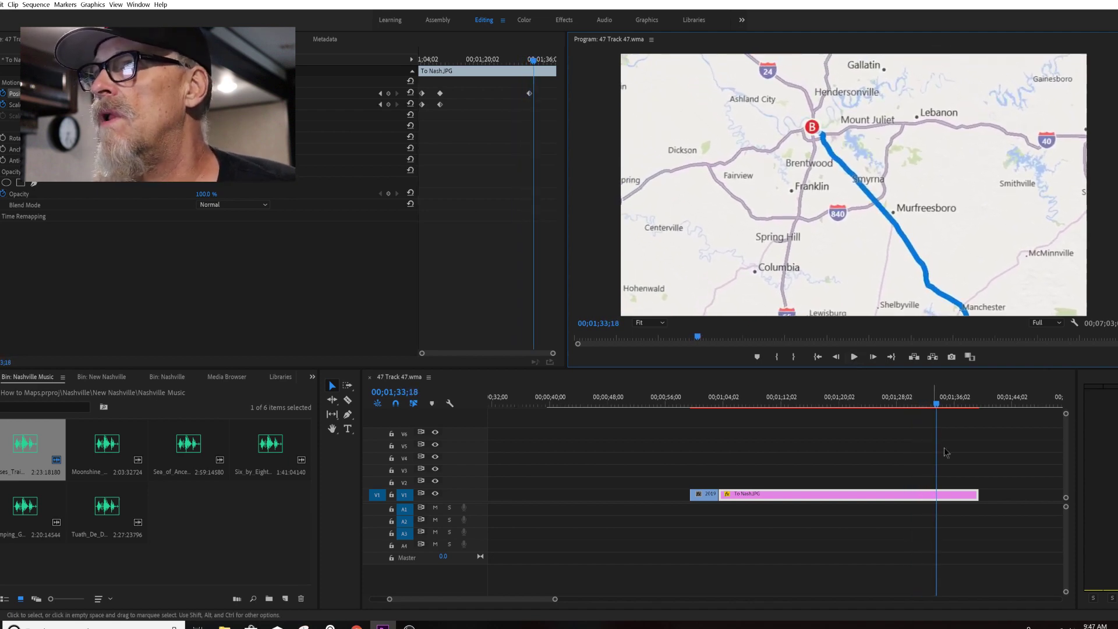
Step: Trim To Nash.JPG's end back to 00;01;33;18 and play its ending to check
{"action": "left_click", "coordinate": [961, 500]}
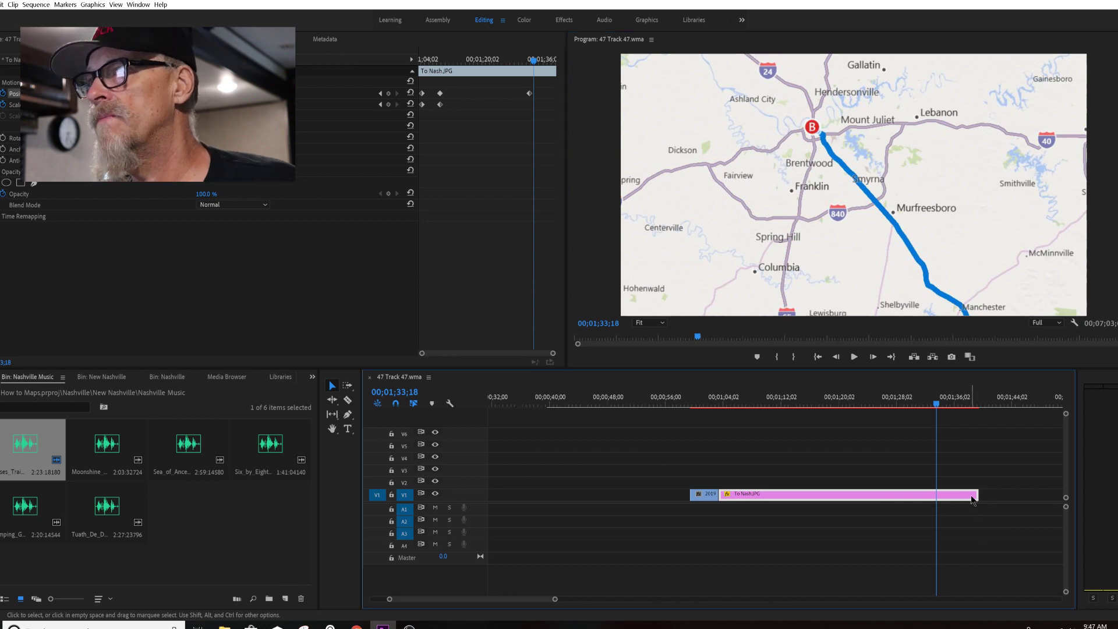
{"action": "left_click_drag", "start_coordinate": [971, 499], "coordinate": [936, 498]}
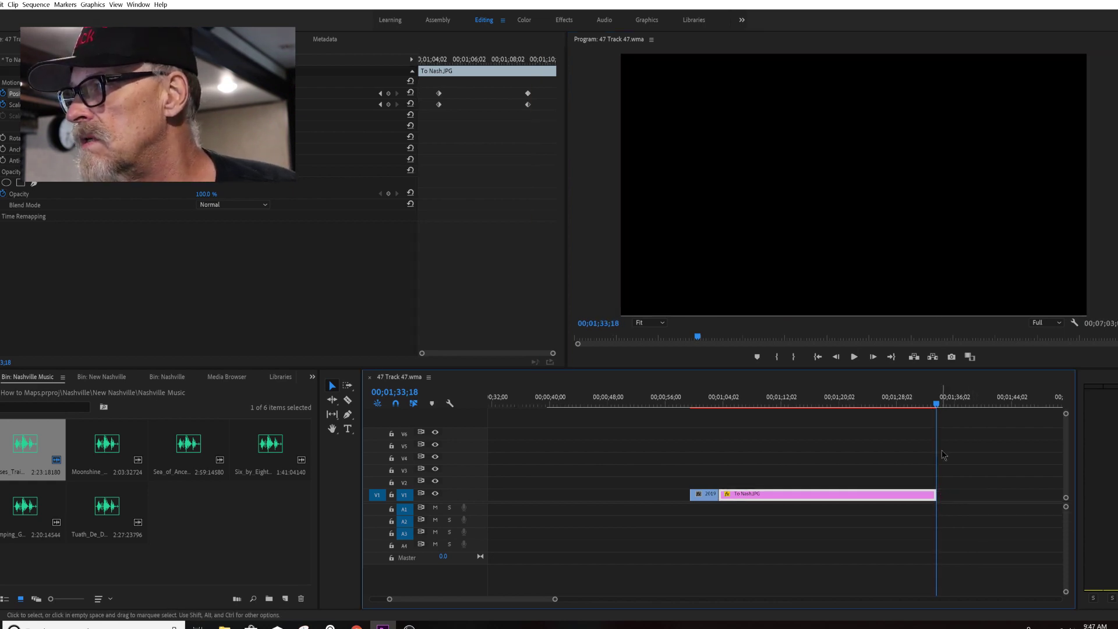
{"action": "left_click", "coordinate": [929, 405]}
{"action": "left_click_drag", "start_coordinate": [929, 410], "coordinate": [904, 397]}
{"action": "left_click", "coordinate": [854, 357]}
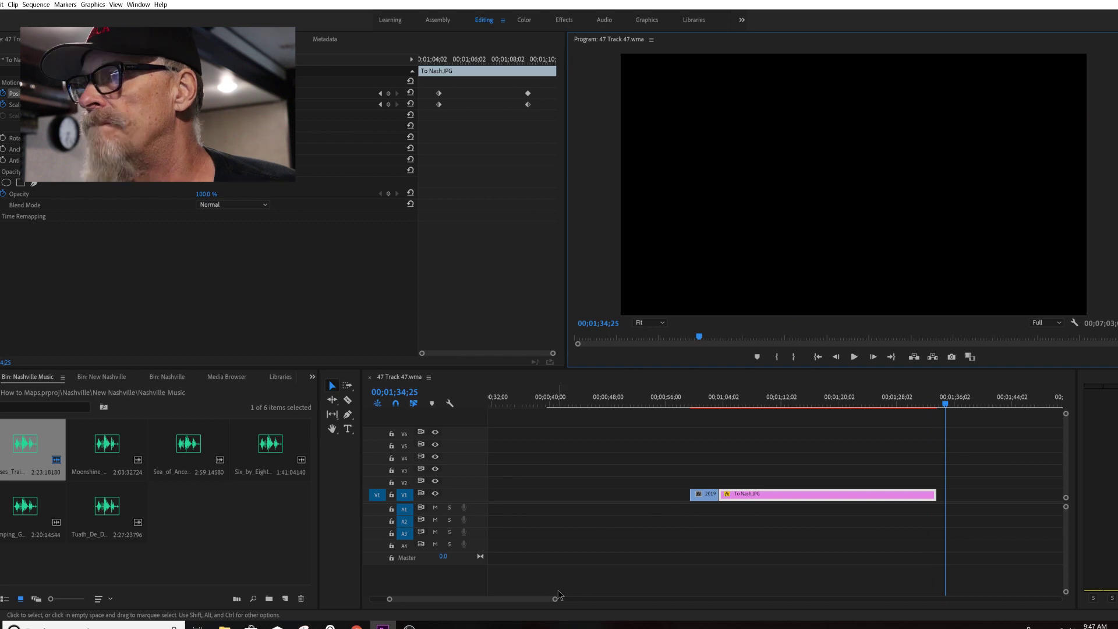
{"action": "scroll", "coordinate": [555, 599], "scroll_direction": "down", "scroll_amount": 5}
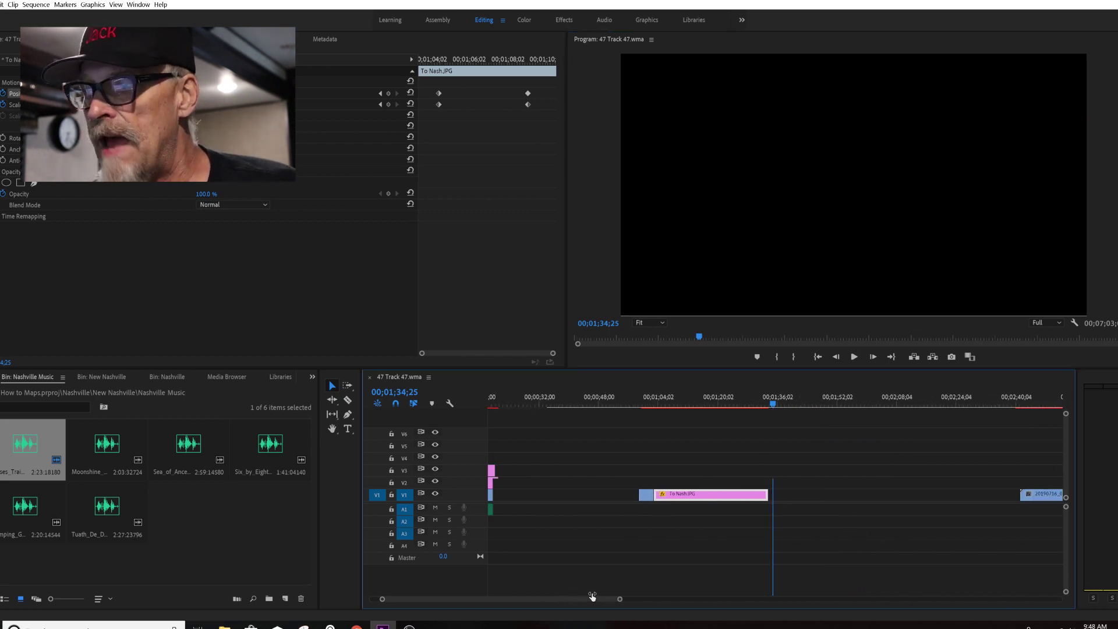
Step: Slide 20190716_053958.mp4 left to butt against To Nash.JPG's end and play the join
{"action": "scroll", "coordinate": [591, 597], "scroll_direction": "down", "scroll_amount": 3}
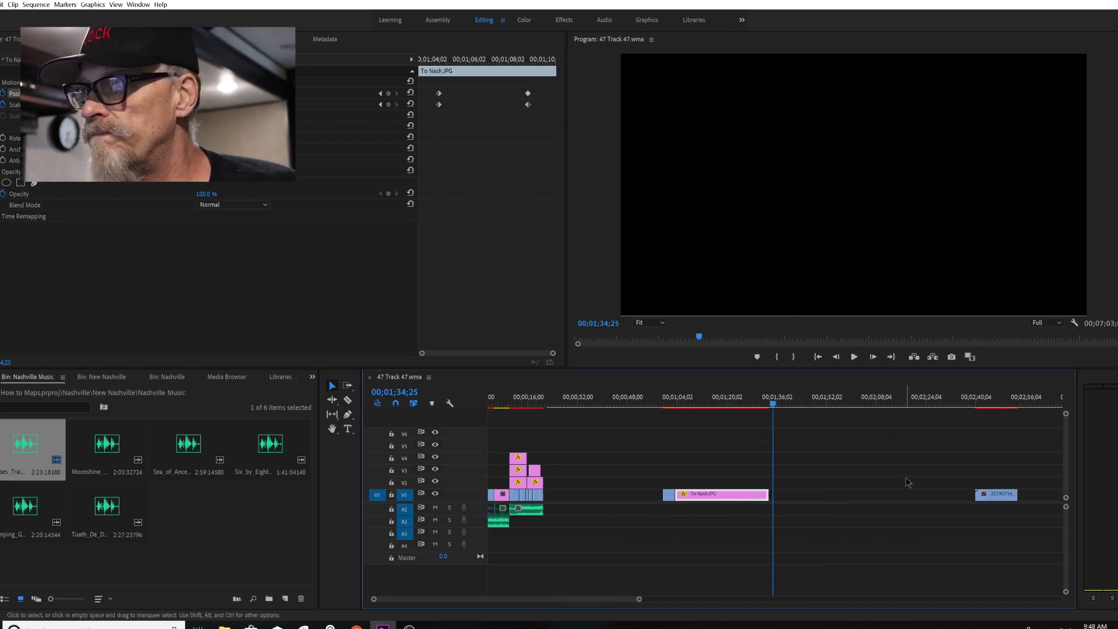
{"action": "left_click_drag", "start_coordinate": [994, 502], "coordinate": [812, 500]}
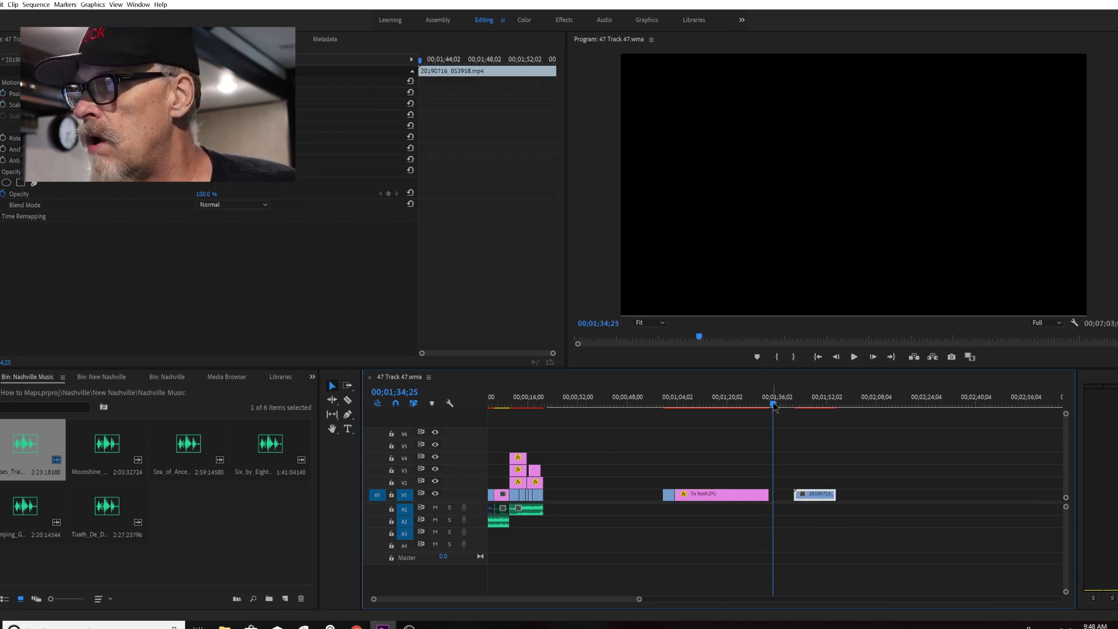
{"action": "left_click_drag", "start_coordinate": [773, 404], "coordinate": [754, 404]}
{"action": "left_click_drag", "start_coordinate": [825, 501], "coordinate": [799, 501]}
{"action": "left_click", "coordinate": [854, 357]}
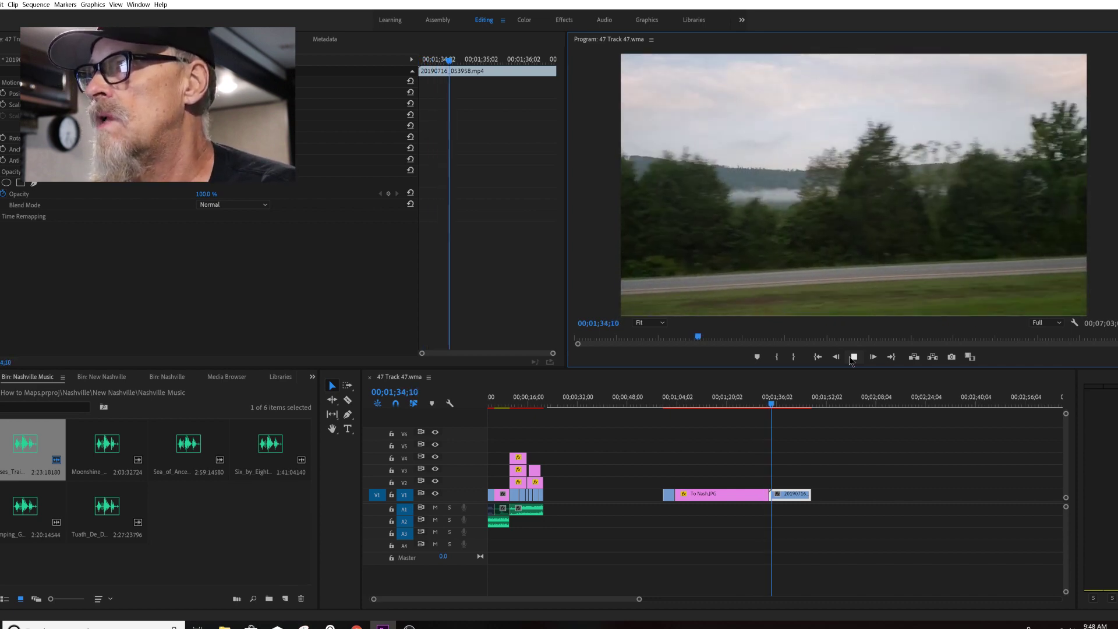
{"action": "left_click", "coordinate": [851, 359]}
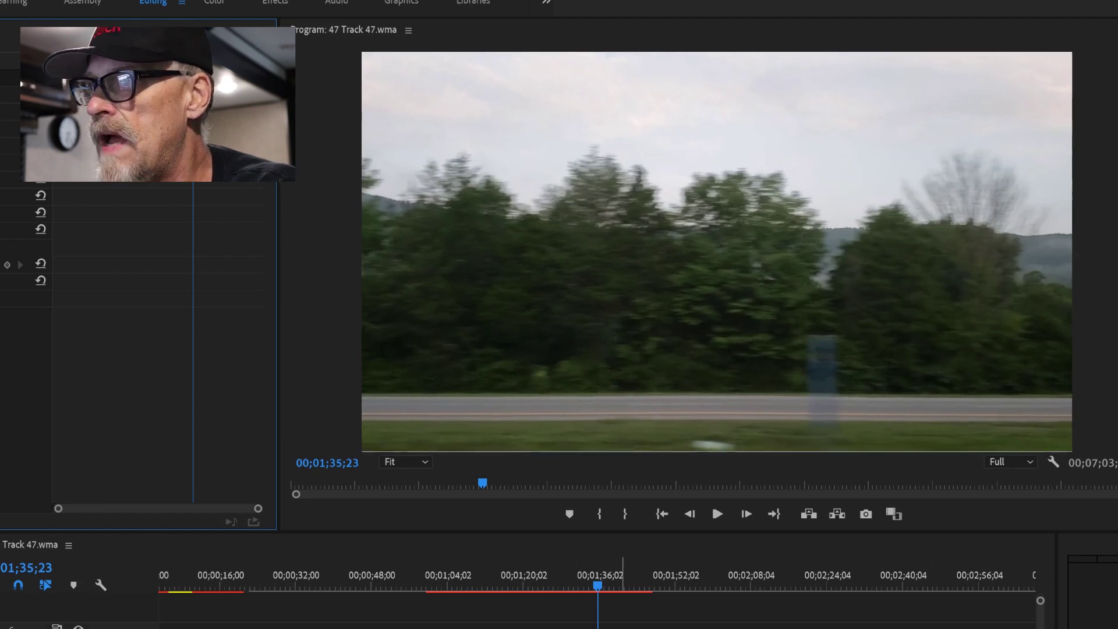
{"action": "left_click_drag", "start_coordinate": [603, 594], "coordinate": [571, 602]}
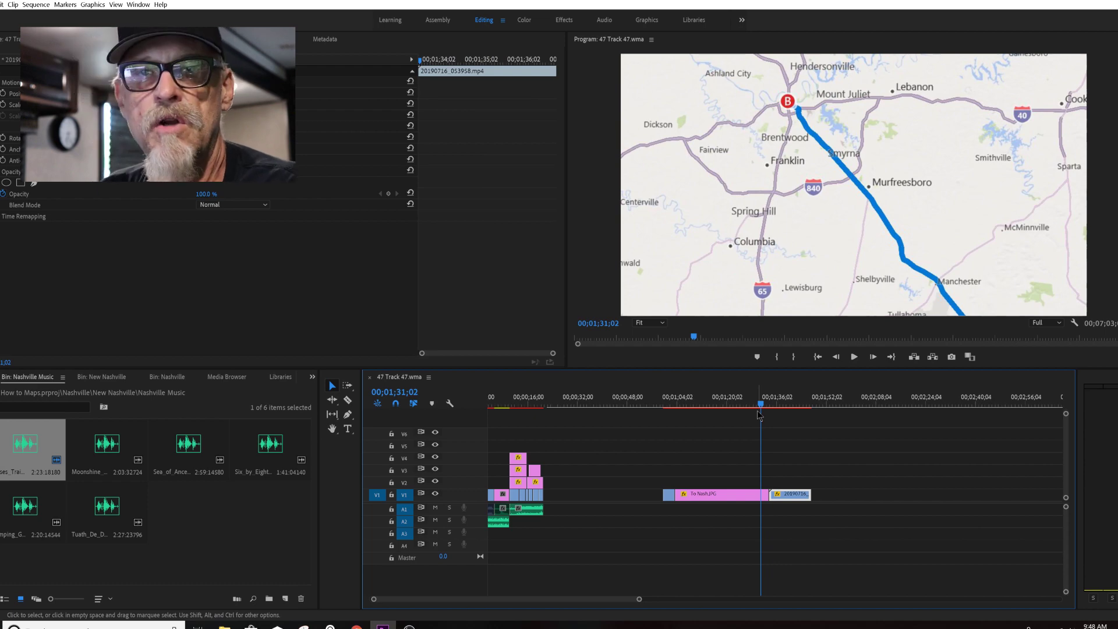
Step: Trim the 20190716 road clip's end back to the playhead around 1:39
{"action": "left_click_drag", "start_coordinate": [761, 408], "coordinate": [789, 407]}
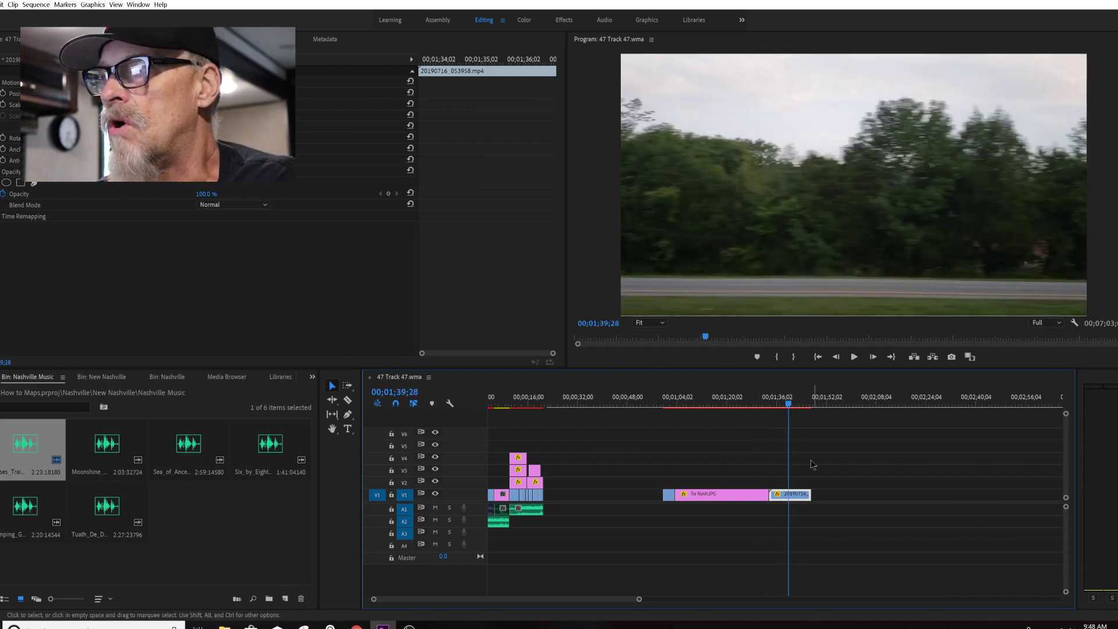
{"action": "left_click_drag", "start_coordinate": [810, 495], "coordinate": [788, 495]}
{"action": "left_click_drag", "start_coordinate": [788, 406], "coordinate": [678, 406]}
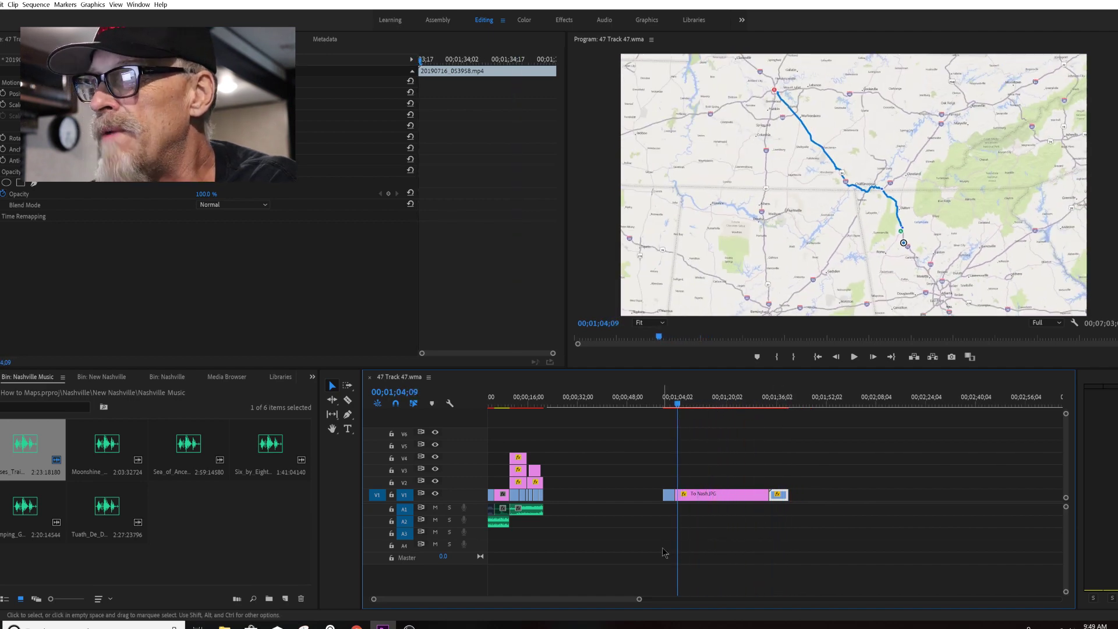
Step: Move the Horses_Trains.mp3 music from track A2 up to A1
{"action": "left_click_drag", "start_coordinate": [639, 601], "coordinate": [697, 599]}
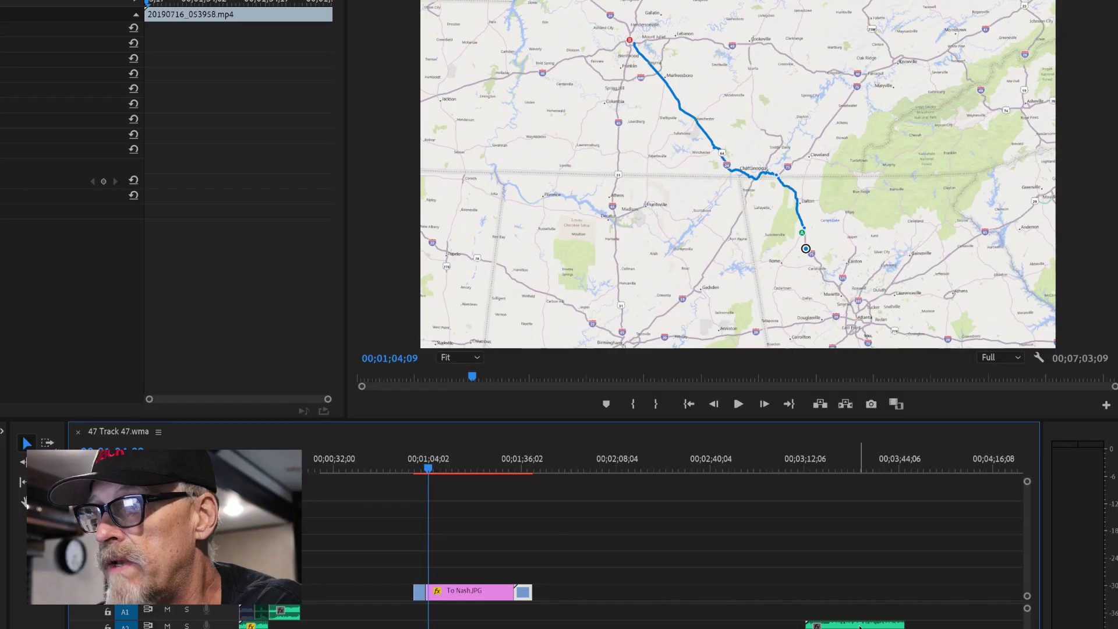
{"action": "left_click_drag", "start_coordinate": [942, 517], "coordinate": [759, 513]}
{"action": "mouse_move", "coordinate": [608, 618]}
{"action": "left_mouse_down"}
{"action": "mouse_move", "coordinate": [589, 619]}
{"action": "mouse_move", "coordinate": [626, 619]}
{"action": "left_mouse_up"}
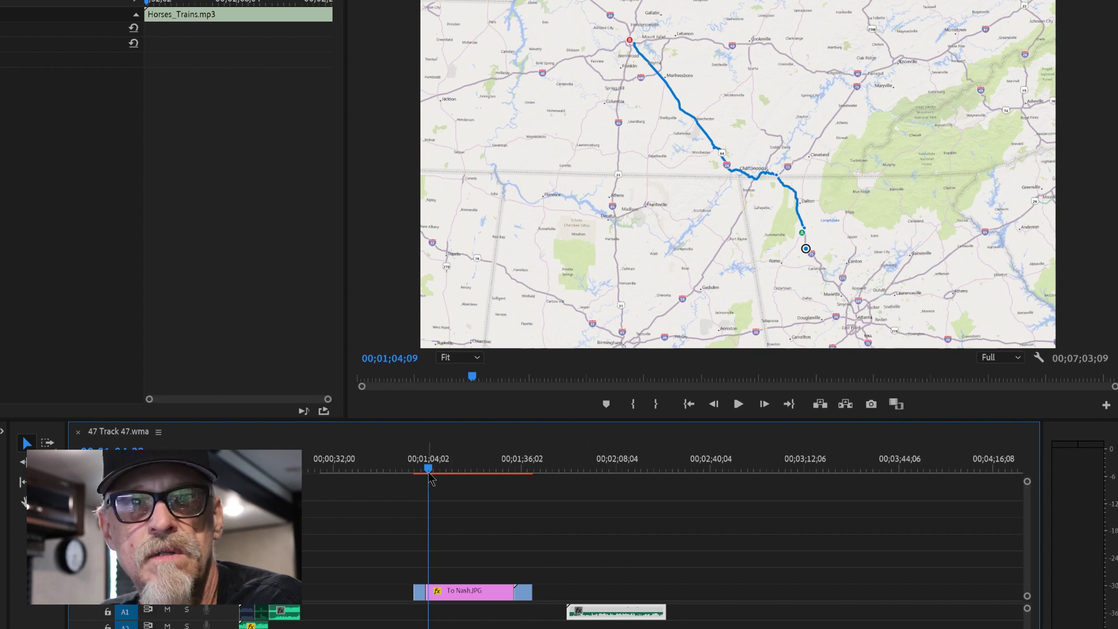
{"action": "left_click_drag", "start_coordinate": [429, 472], "coordinate": [397, 477]}
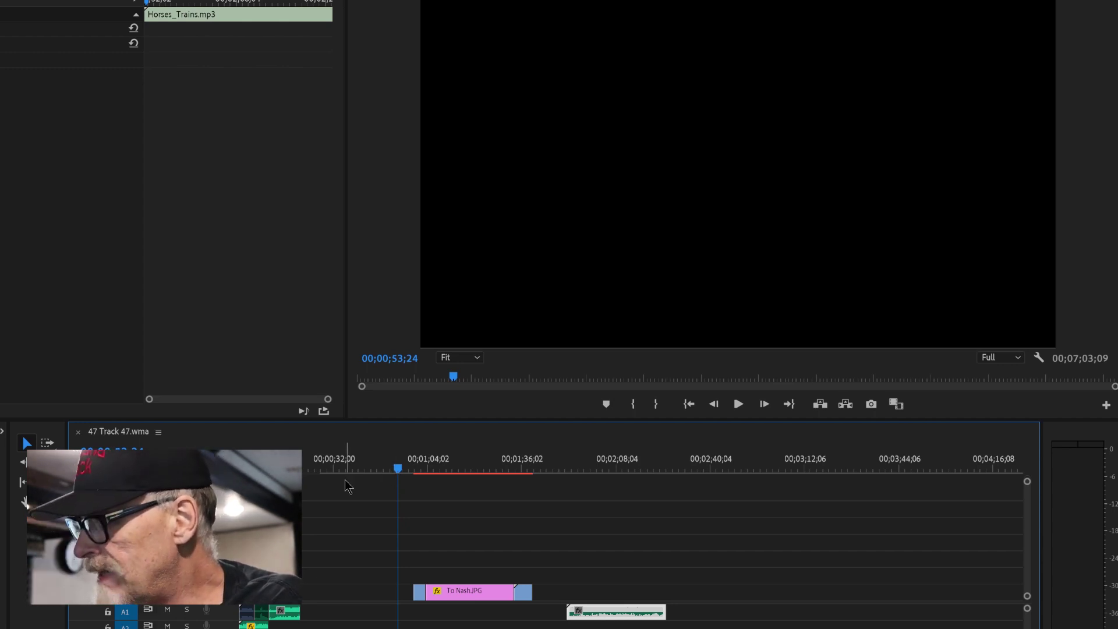
{"action": "left_click_drag", "start_coordinate": [424, 469], "coordinate": [426, 467]}
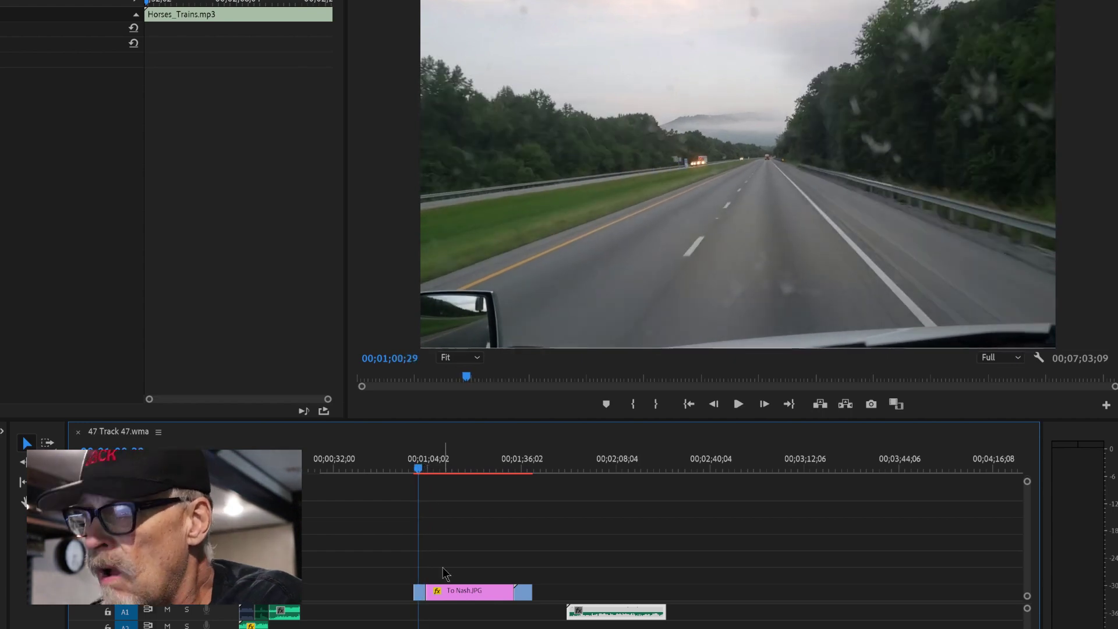
{"action": "right_click", "coordinate": [430, 594]}
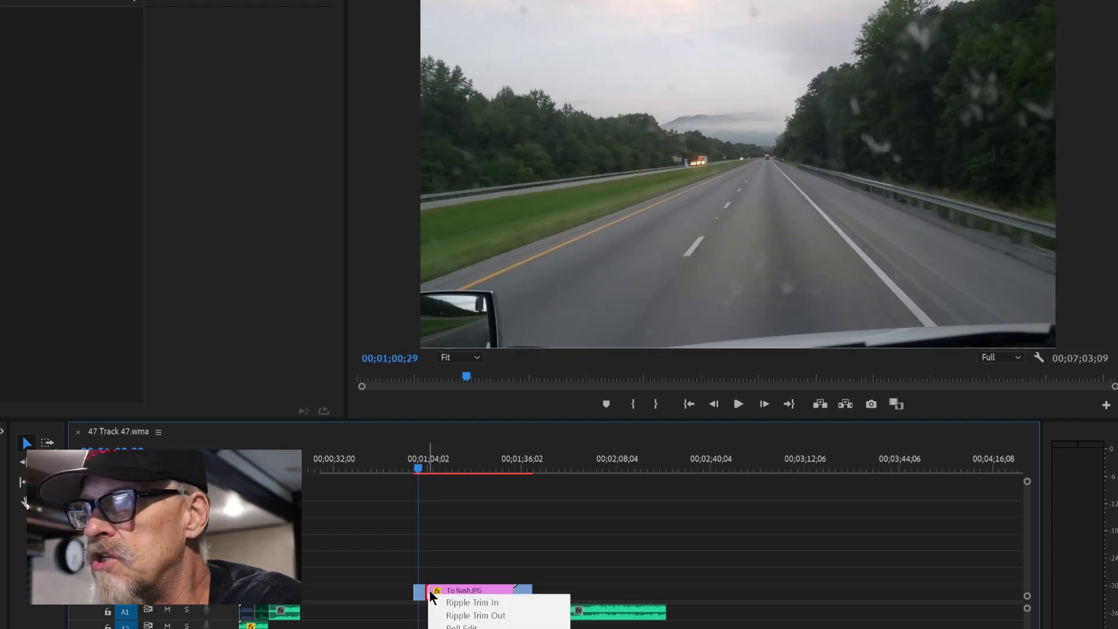
{"action": "key", "text": "Escape"}
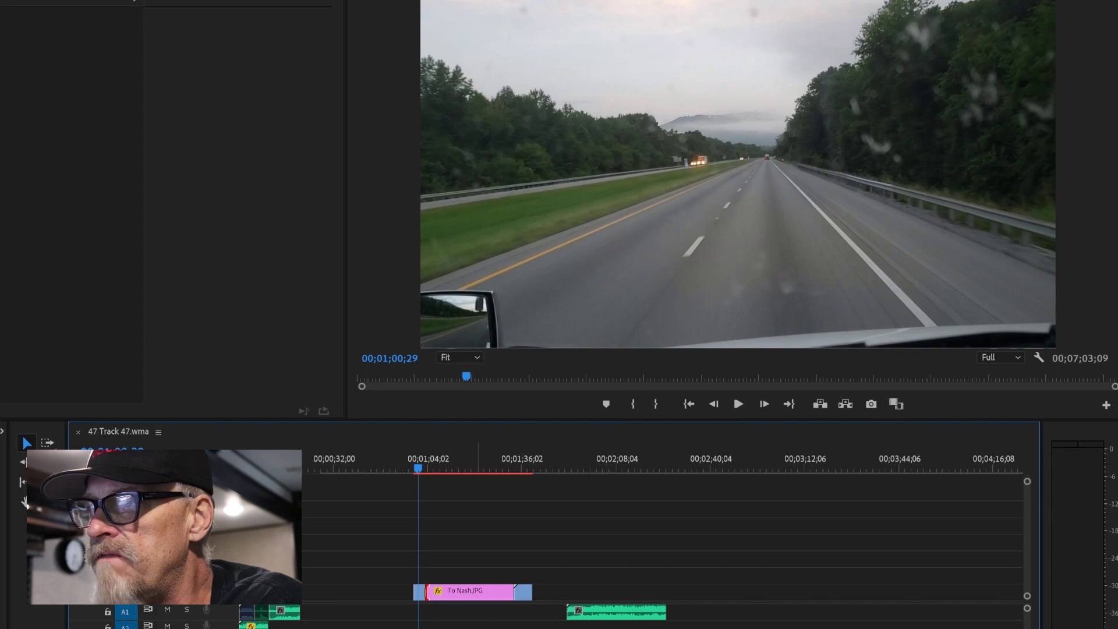
{"action": "left_click", "coordinate": [738, 404]}
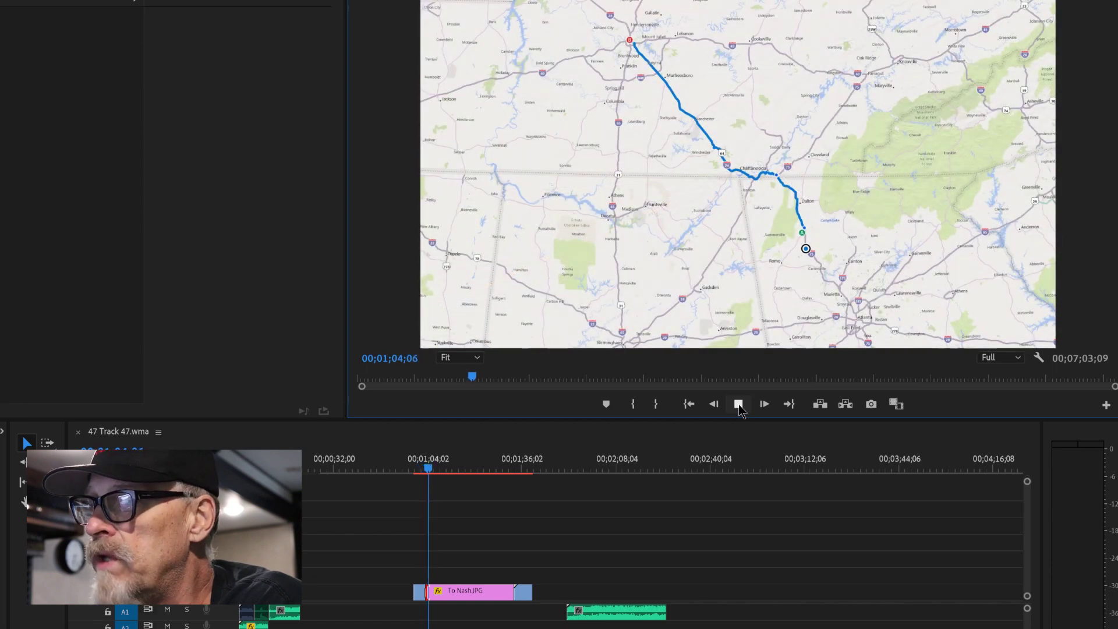
{"action": "left_click", "coordinate": [738, 404]}
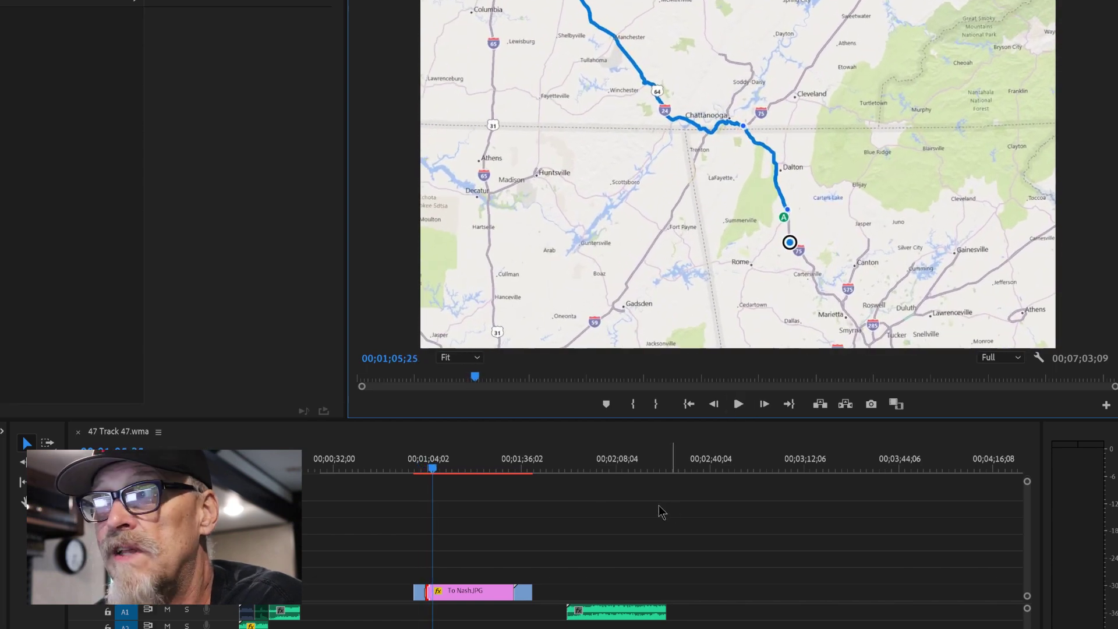
{"action": "left_click", "coordinate": [519, 593]}
{"action": "right_click", "coordinate": [517, 594]}
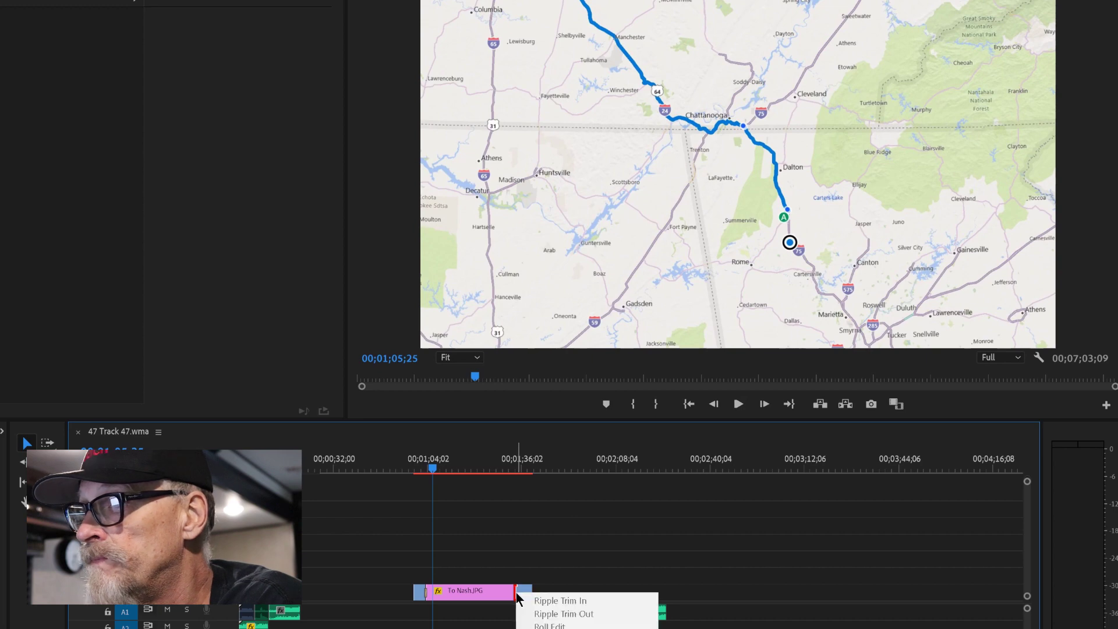
{"action": "key", "text": "Escape"}
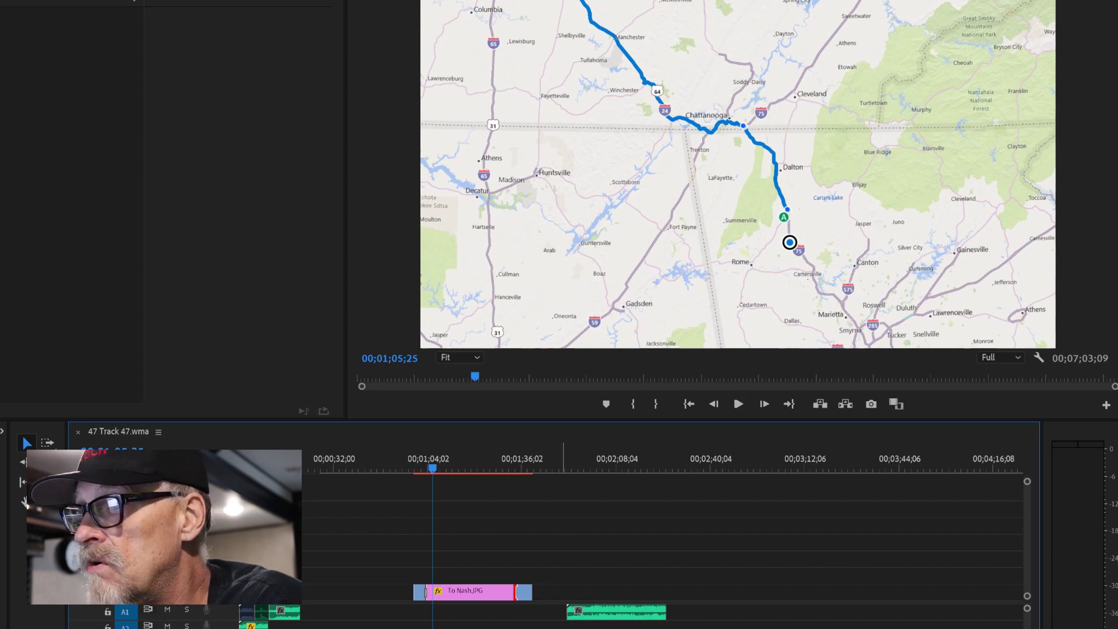
{"action": "left_click_drag", "start_coordinate": [519, 464], "coordinate": [521, 461]}
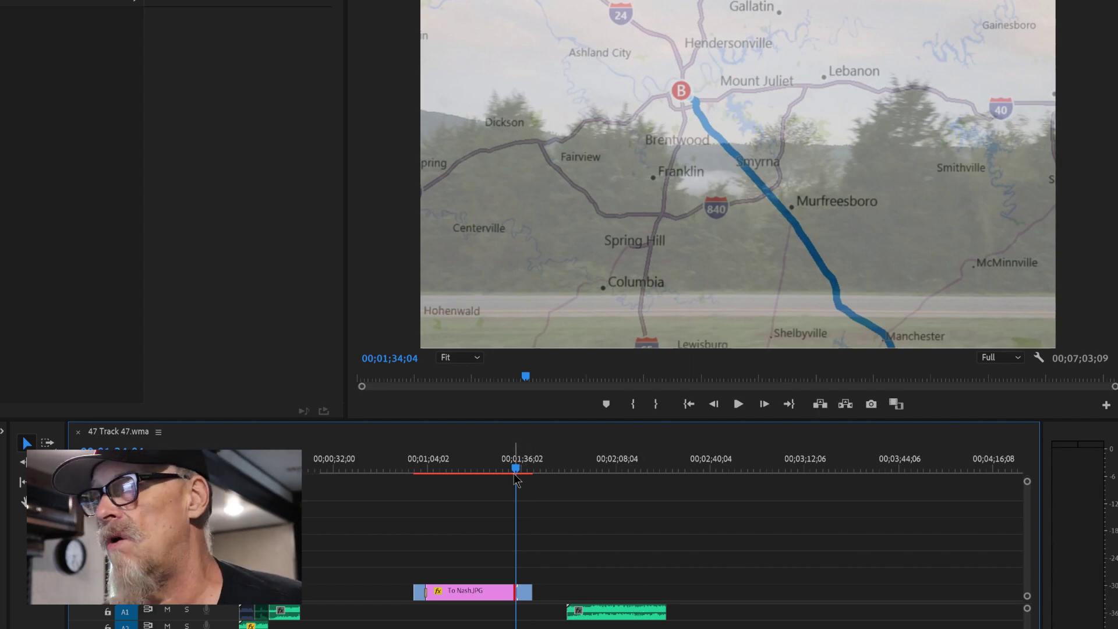
{"action": "left_click_drag", "start_coordinate": [515, 472], "coordinate": [398, 466]}
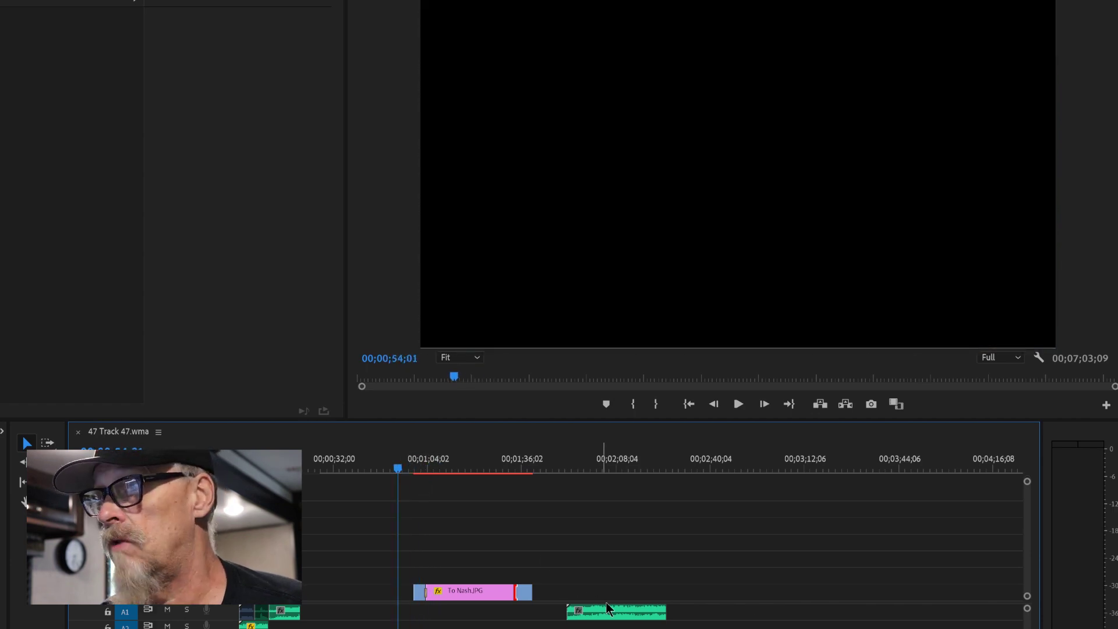
{"action": "left_click_drag", "start_coordinate": [617, 618], "coordinate": [532, 613]}
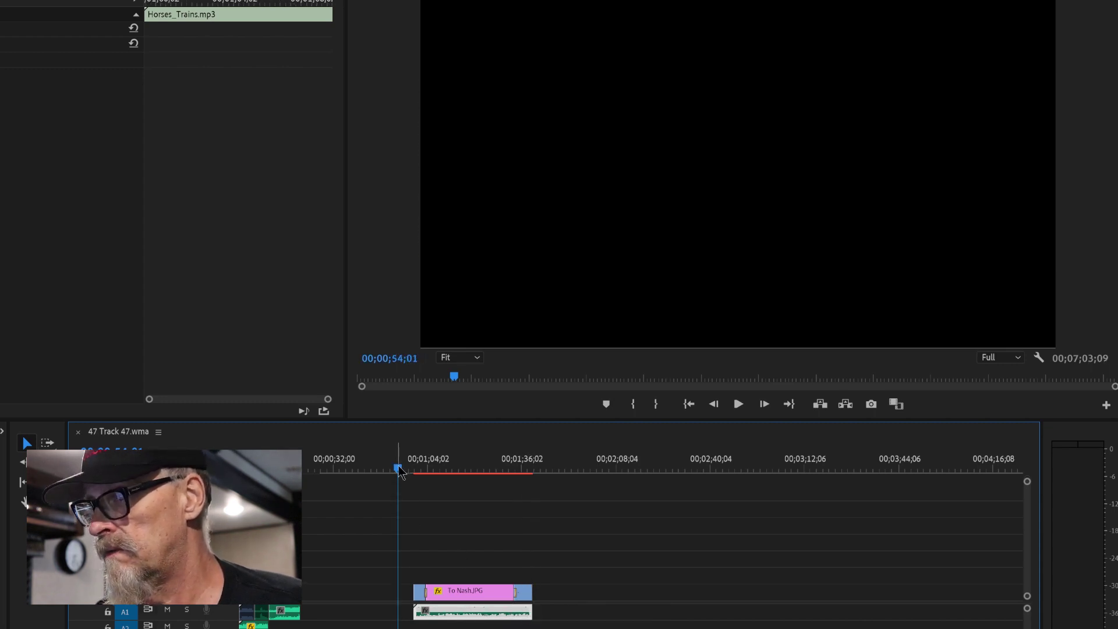
Step: Play the sequence from the start of To Nash.JPG with the Horses_Trains music underneath
{"action": "left_click_drag", "start_coordinate": [399, 471], "coordinate": [411, 472]}
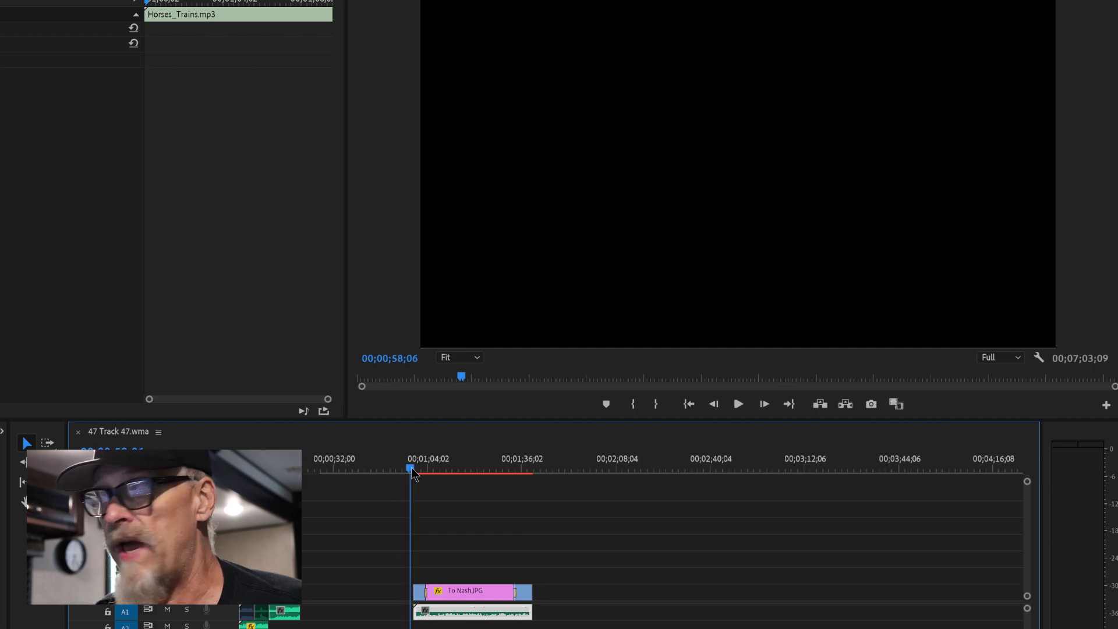
{"action": "left_click", "coordinate": [739, 404]}
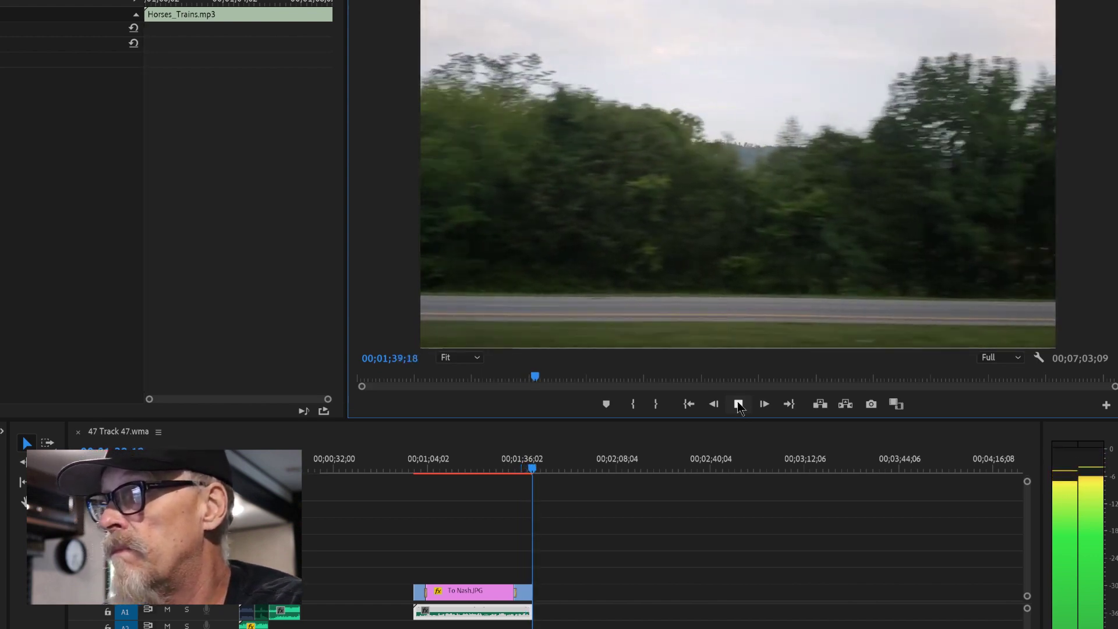
{"action": "left_click", "coordinate": [739, 405]}
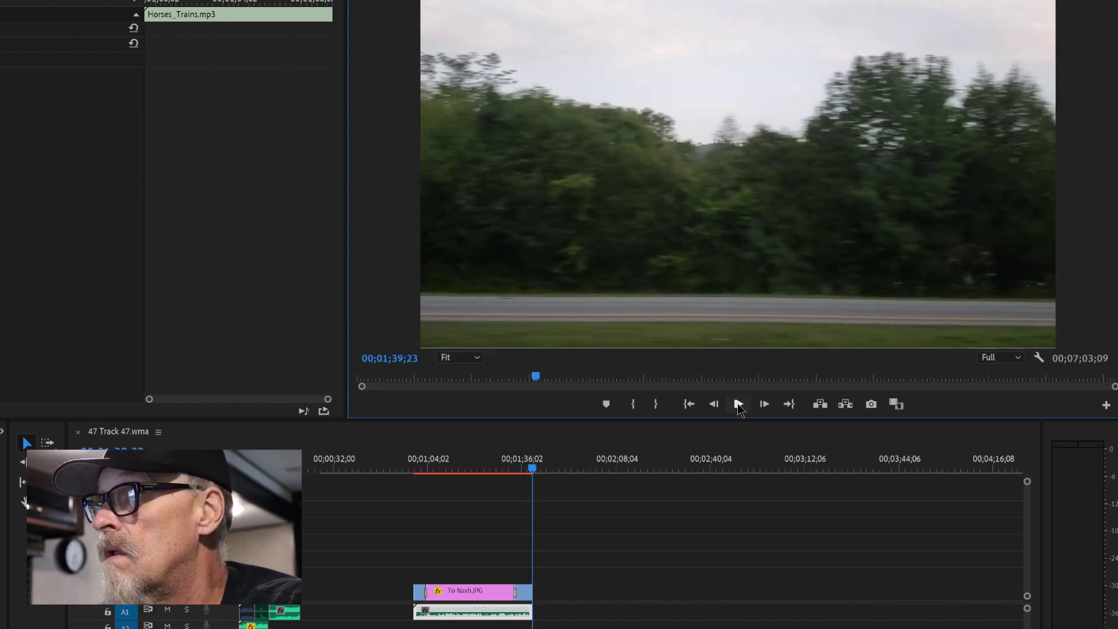